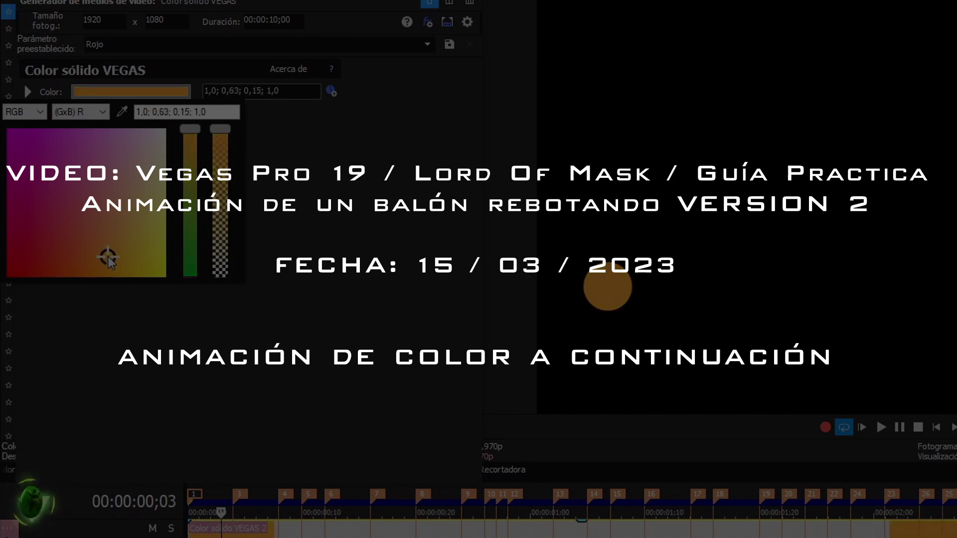
# Step: Shift the solid colour to a pink tone
pyautogui.click(139, 205)
pyautogui.click(161, 154)
pyautogui.click(85, 176)
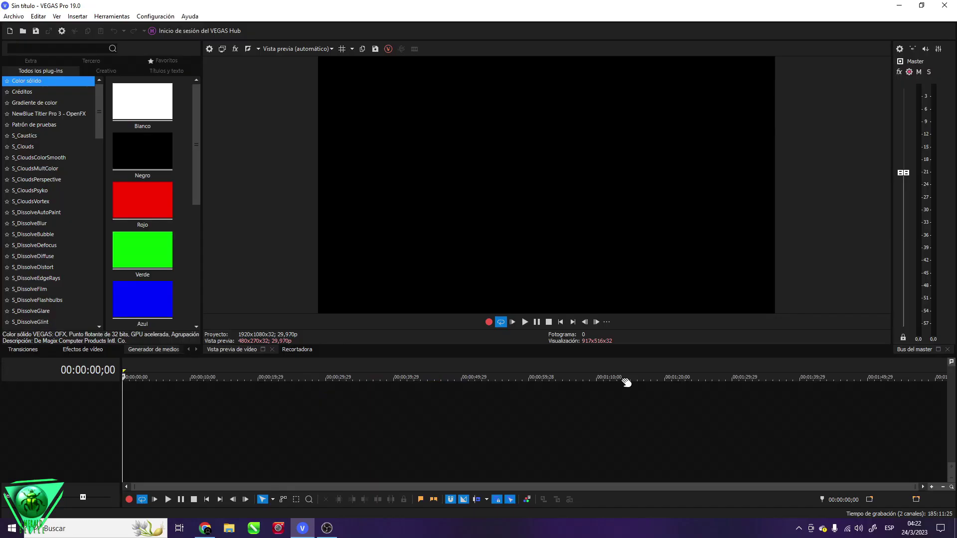
# Step: Insert a new video track and place the white Solid Color generator on it
pyautogui.rightClick(286, 411)
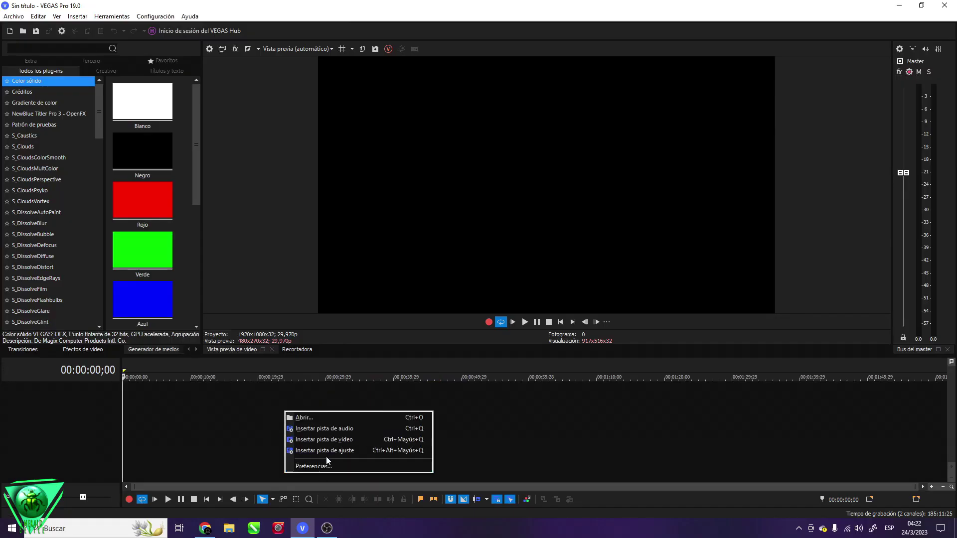
pyautogui.click(326, 440)
pyautogui.moveTo(144, 106); pyautogui.dragTo(127, 400)
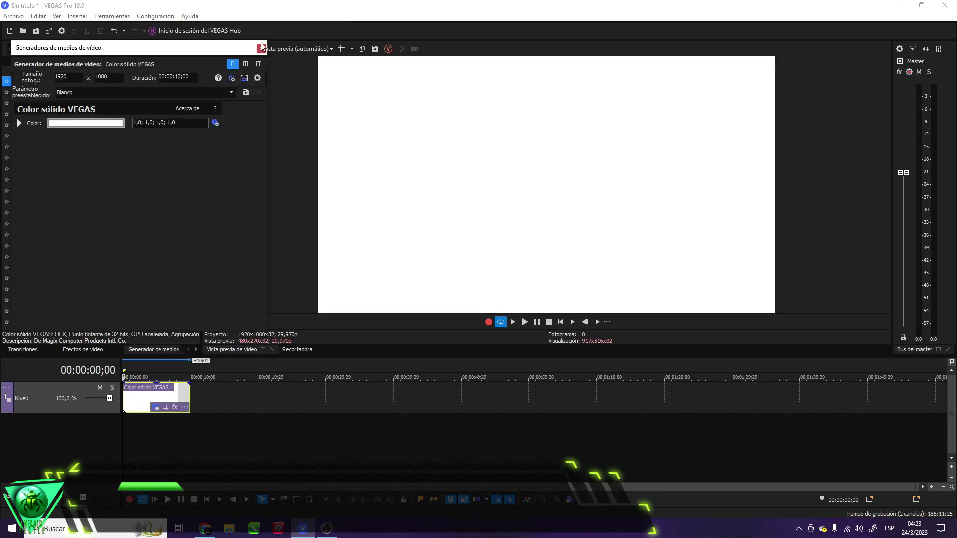
pyautogui.click(261, 47)
pyautogui.scroll(4, 369, 406)
# Step: In Event Pan/Crop, enable Mask and draw a triangle mask squeezed to half width
pyautogui.click(373, 408)
pyautogui.click(17, 307)
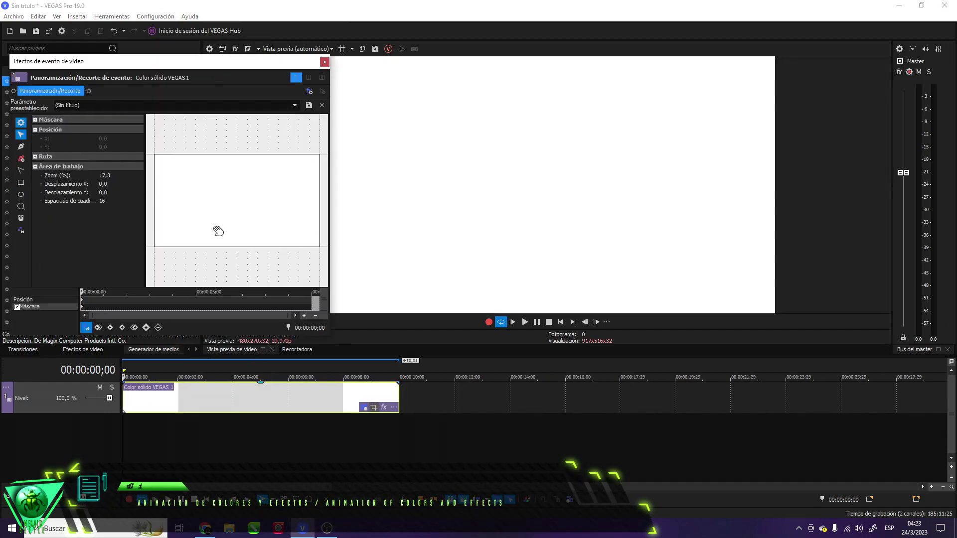
pyautogui.click(229, 181)
pyautogui.scroll(8, 242, 177)
pyautogui.moveTo(252, 172); pyautogui.dragTo(296, 235)
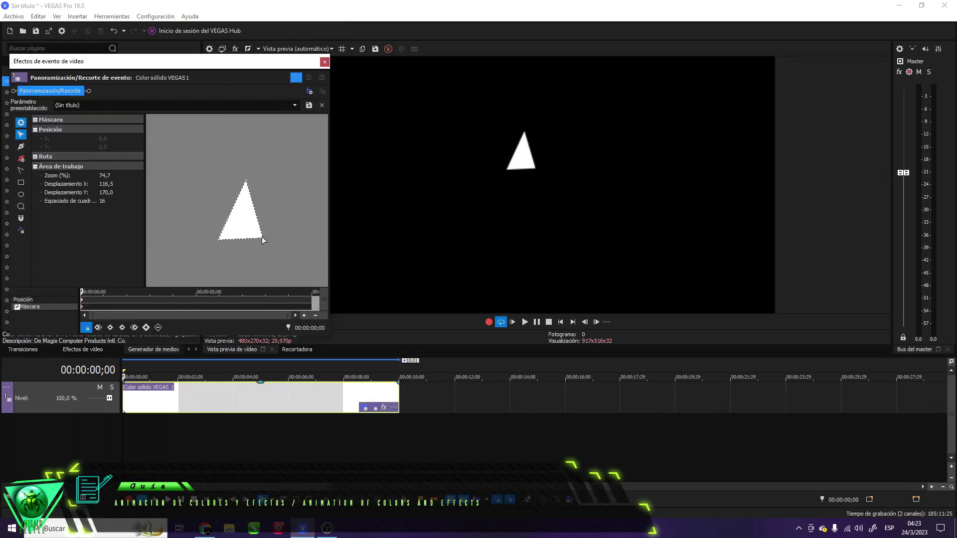
pyautogui.doubleClick(241, 181)
pyautogui.moveTo(263, 181); pyautogui.dragTo(222, 218)
# Step: Duplicate the triangle mask with copy and paste
pyautogui.scroll(2, 285, 200)
pyautogui.doubleClick(246, 208)
pyautogui.hotkey('ctrl', 'c')
pyautogui.hotkey('ctrl', 'v')
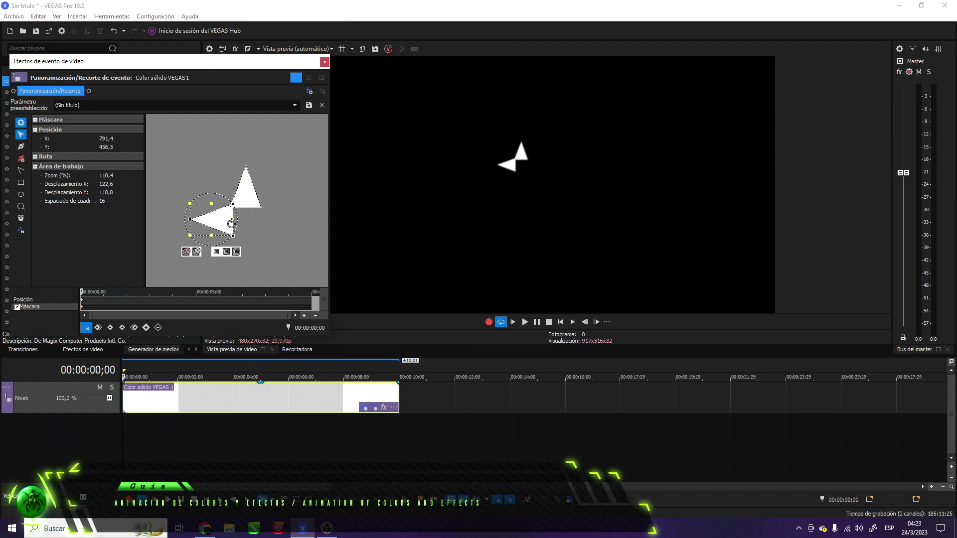
# Step: Set the preview quality to Good
pyautogui.click(331, 49)
pyautogui.moveTo(314, 81)
pyautogui.click(354, 93)
# Step: Add a right-pointing copy of the triangle, constrained horizontally, and position it
pyautogui.click(21, 231)
pyautogui.hotkey('ctrl', 'c')
pyautogui.hotkey('ctrl', 'v')
pyautogui.moveTo(186, 219); pyautogui.dragTo(237, 220)
pyautogui.moveTo(234, 223); pyautogui.dragTo(264, 241)
# Step: Paste a final triangle to complete the star, then shrink and centre the star mask
pyautogui.hotkey('ctrl', 'c')
pyautogui.hotkey('ctrl', 'v')
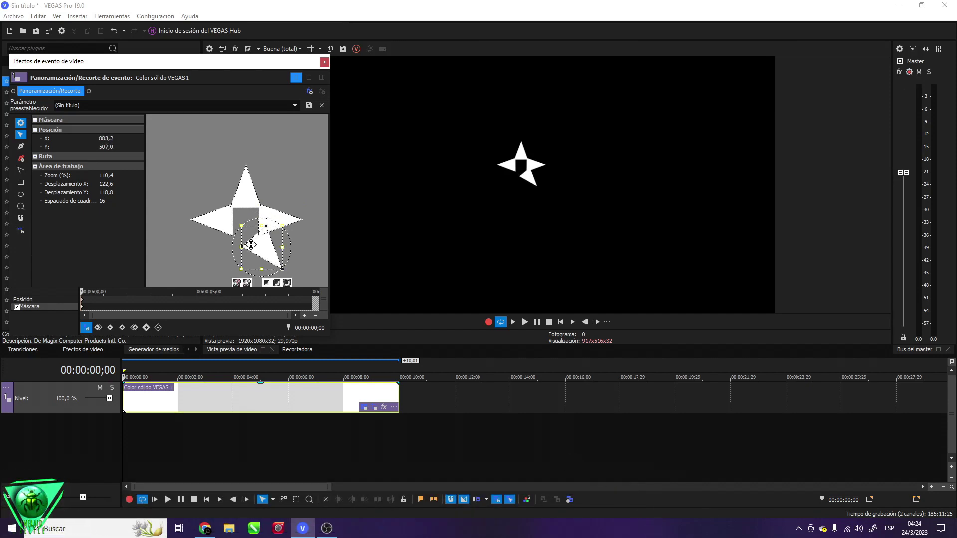
pyautogui.moveTo(257, 250); pyautogui.dragTo(231, 250)
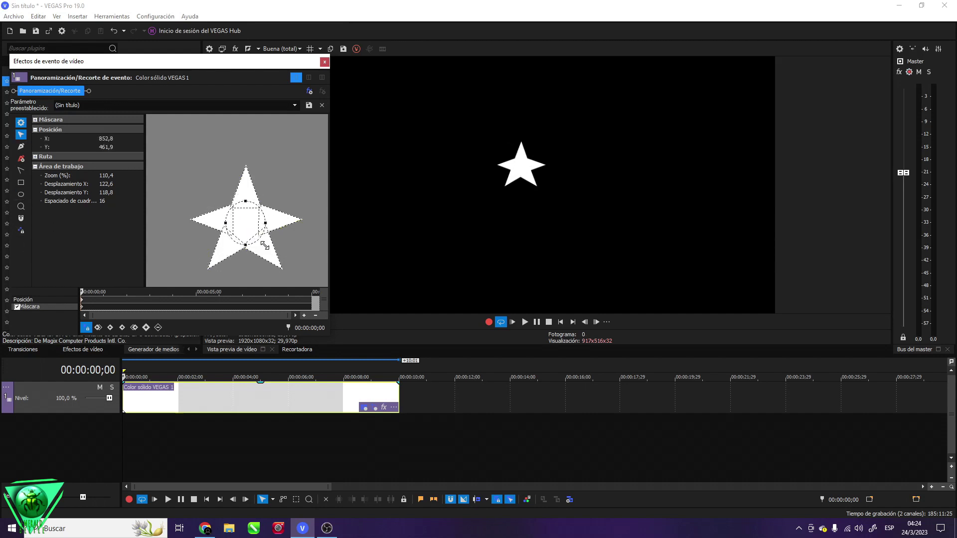
pyautogui.moveTo(293, 215); pyautogui.dragTo(285, 178)
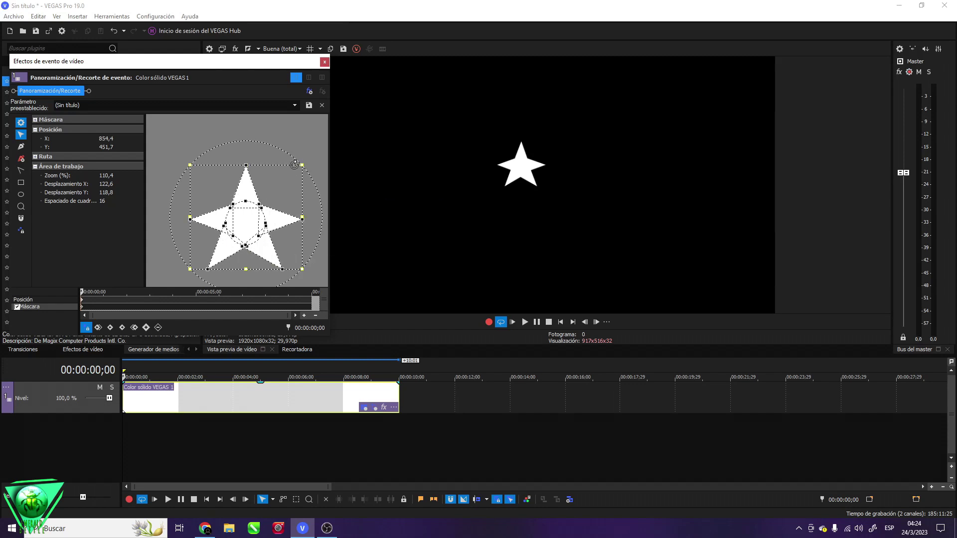
pyautogui.moveTo(247, 217); pyautogui.dragTo(320, 273)
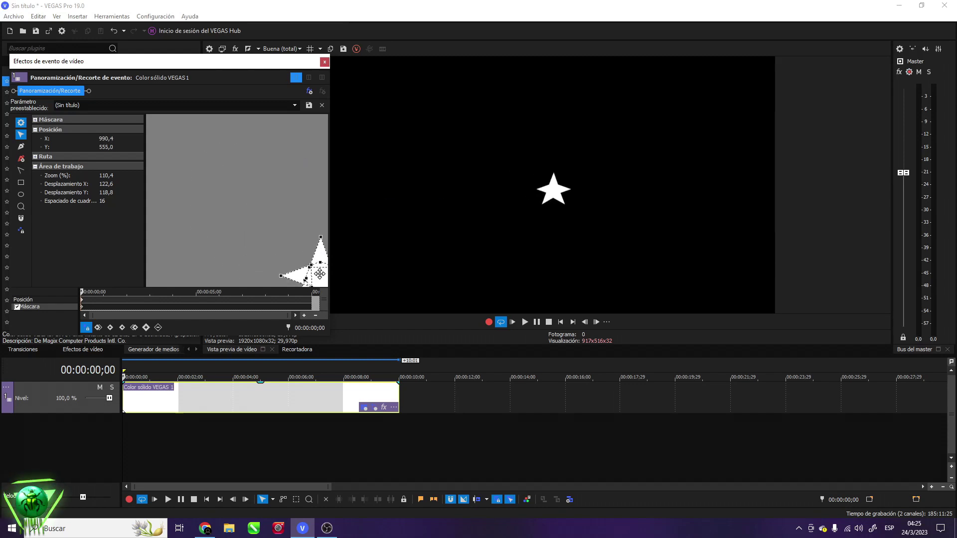
pyautogui.moveTo(319, 273); pyautogui.dragTo(323, 275)
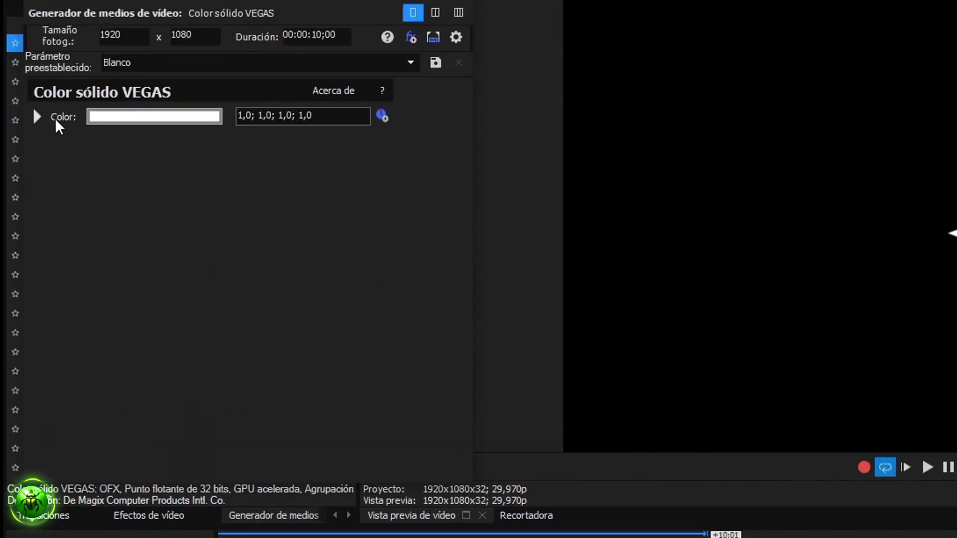
# Step: Switch the colour picker to HSV and enable keyframe animation for the Color parameter
pyautogui.click(167, 119)
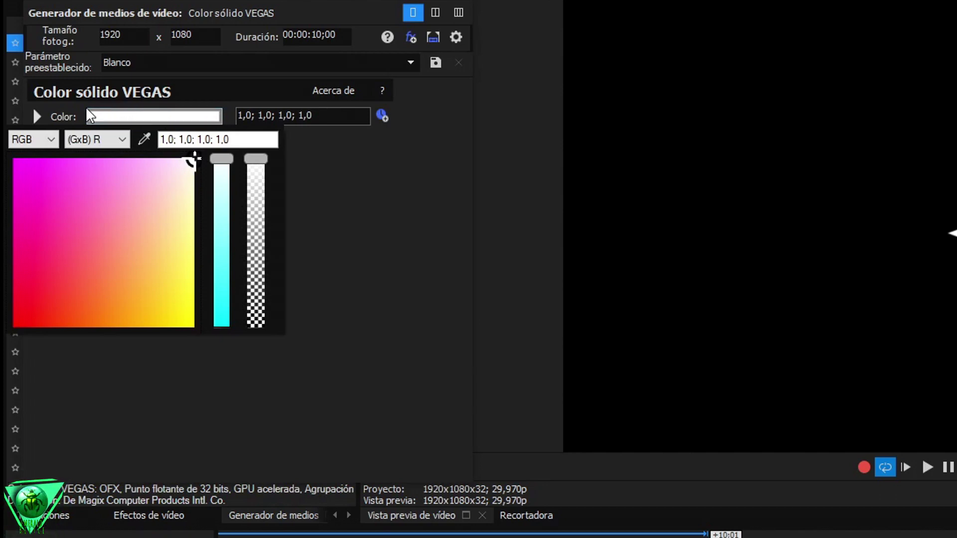
pyautogui.click(55, 140)
pyautogui.click(31, 151)
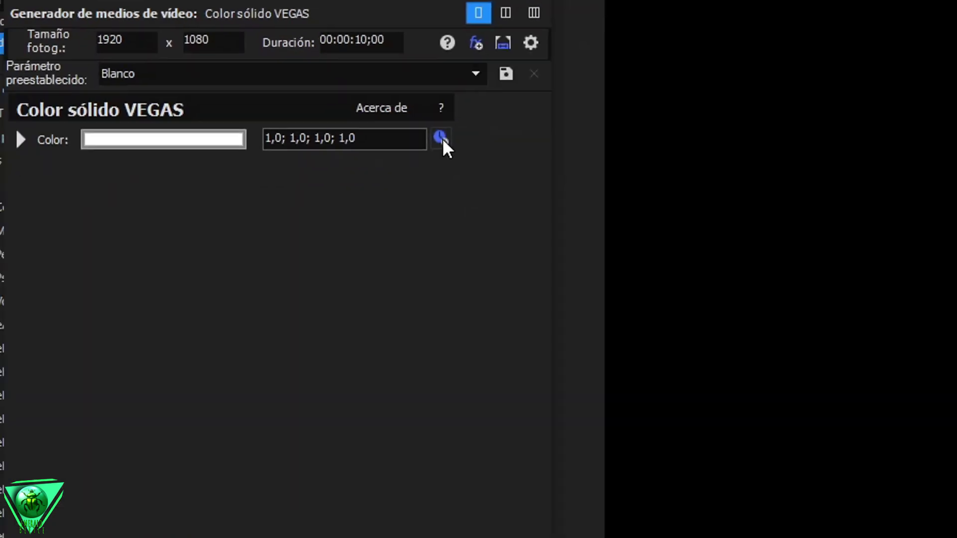
pyautogui.click(517, 231)
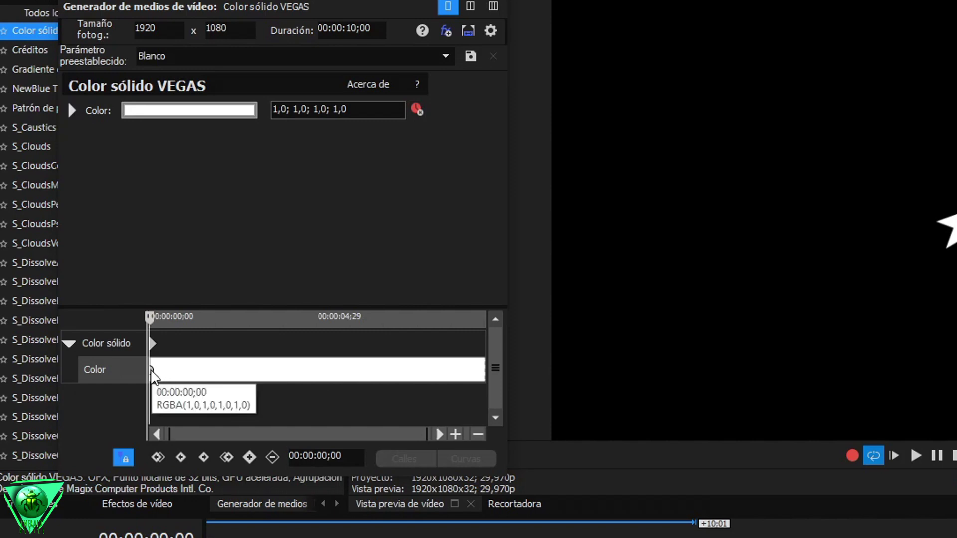
pyautogui.click(164, 372)
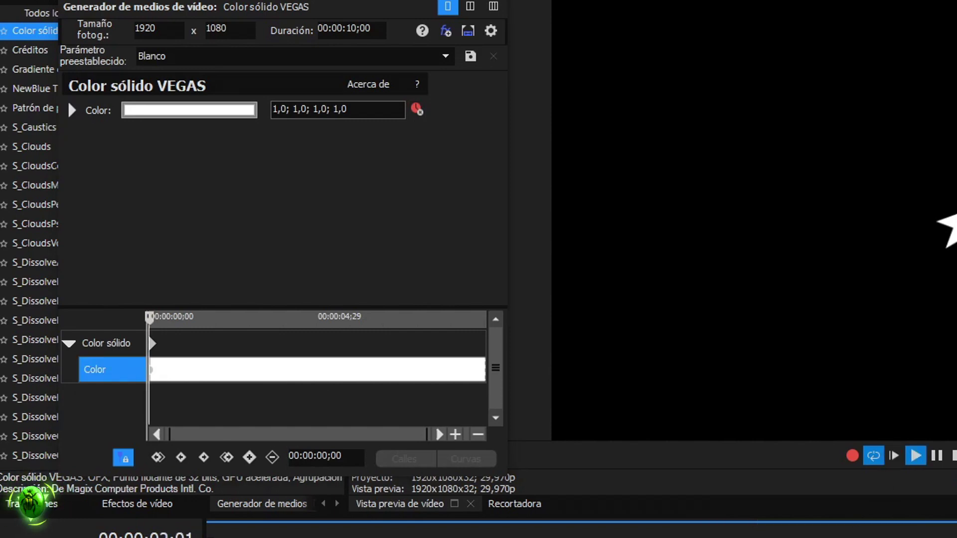
# Step: Stop playback and step the playhead to 00:00:00;15 for a second Color keyframe
pyautogui.click(949, 458)
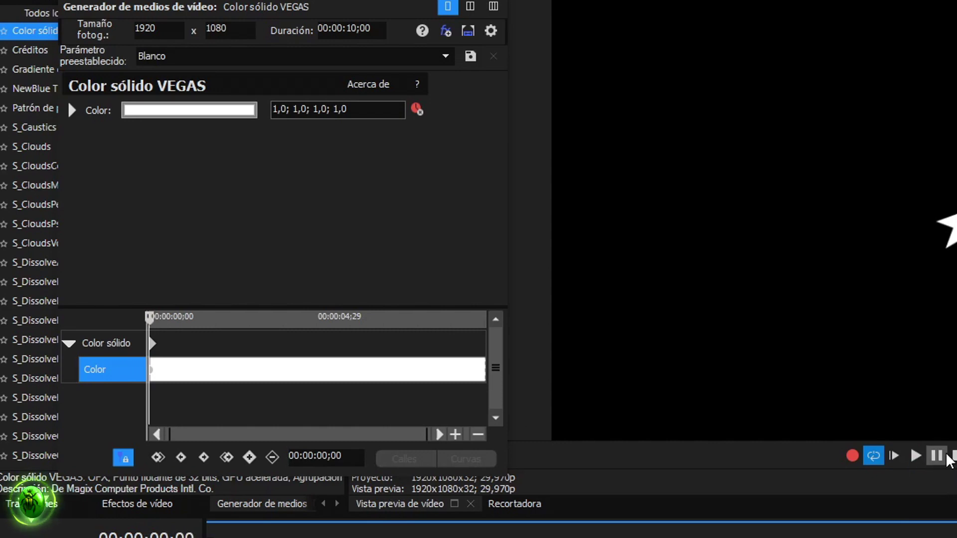
pyautogui.press('Right')
pyautogui.press('Right')
pyautogui.press('Right')
pyautogui.press('Right')
pyautogui.press('Right')
pyautogui.press('Right')
pyautogui.press('Right')
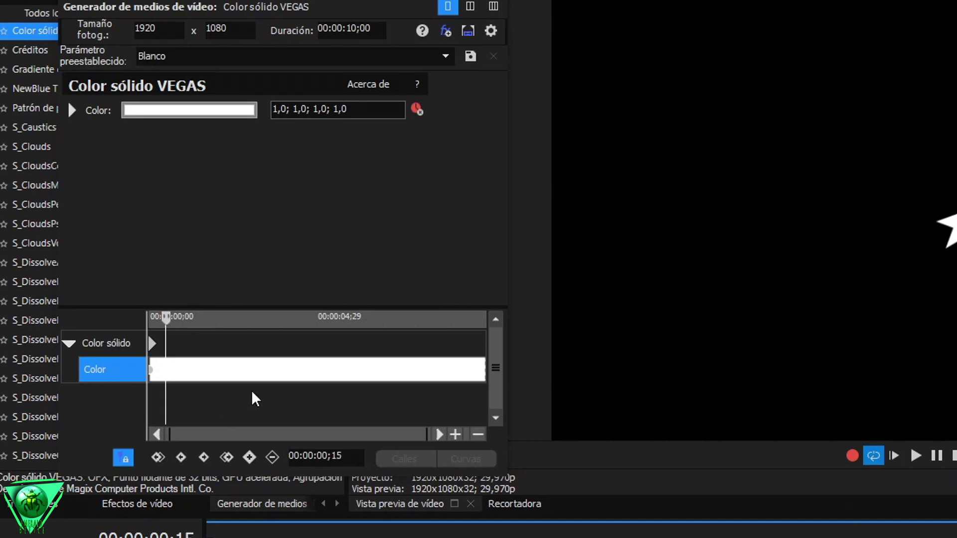
pyautogui.scroll(2, 218, 380)
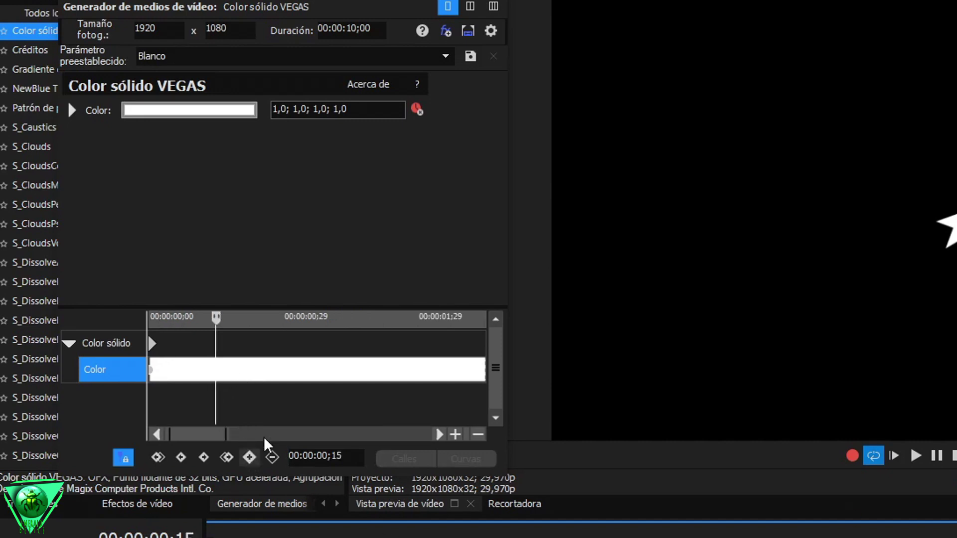
pyautogui.scroll(2, 276, 377)
pyautogui.scroll(-1, 272, 395)
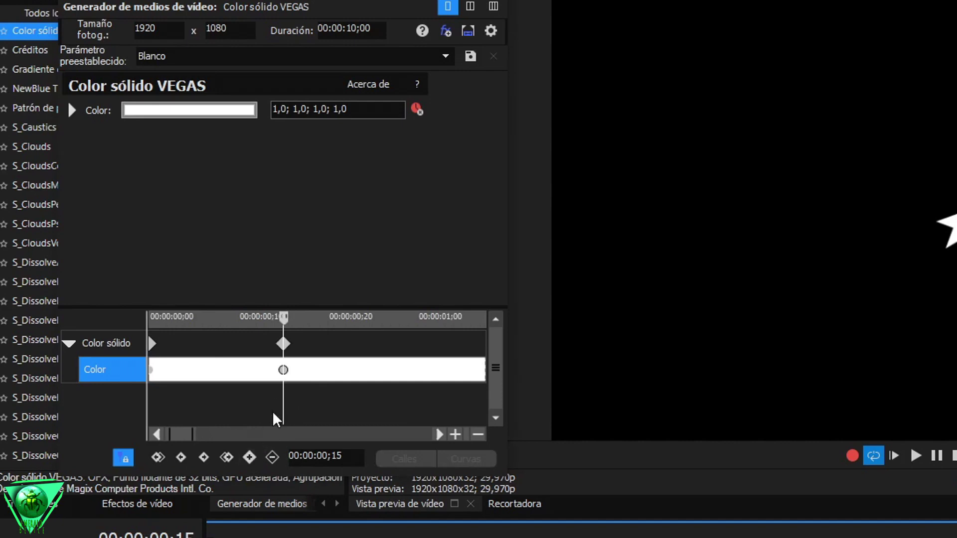
pyautogui.scroll(3, 278, 374)
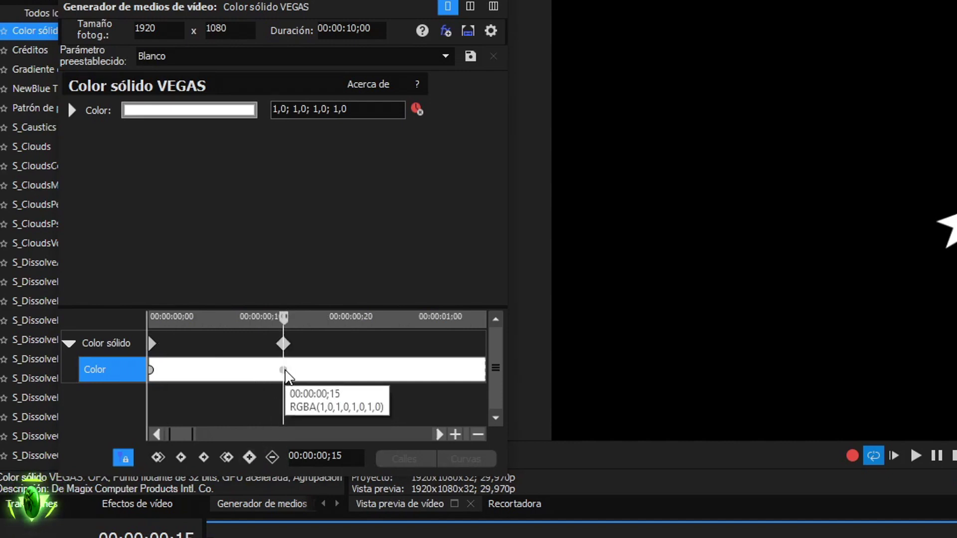
# Step: Set the 00:00:00;15 colour keyframe to pink (0,9; 0,41; 0,41) in the HSV picker
pyautogui.click(170, 108)
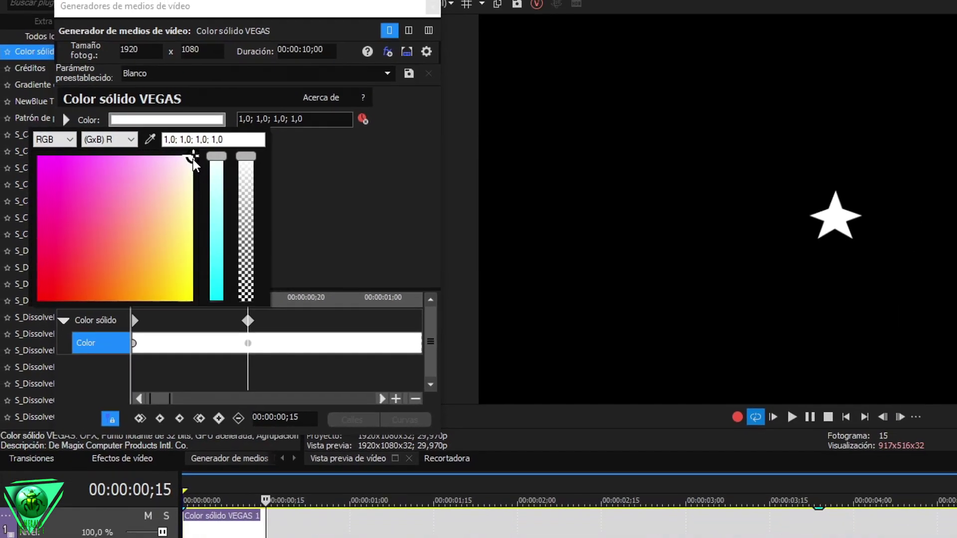
pyautogui.click(71, 142)
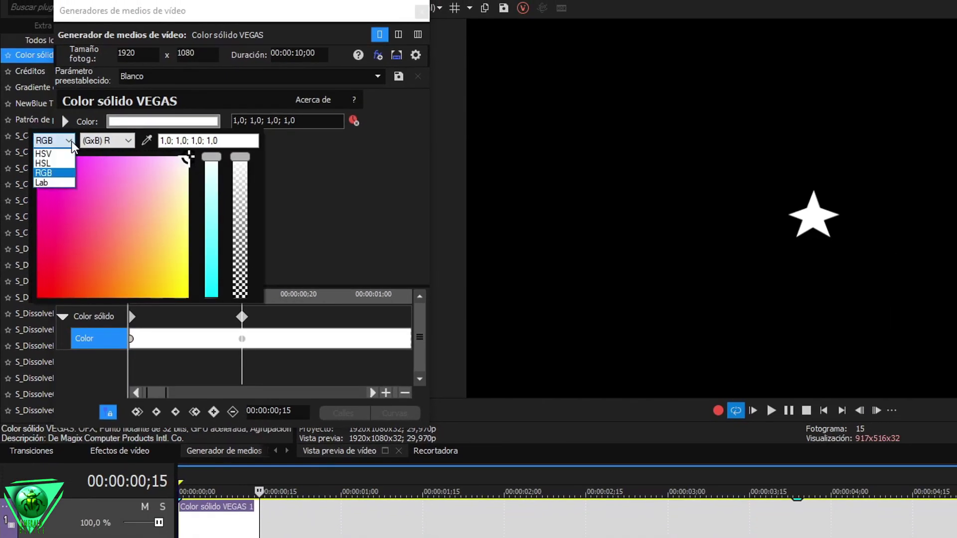
pyautogui.click(57, 154)
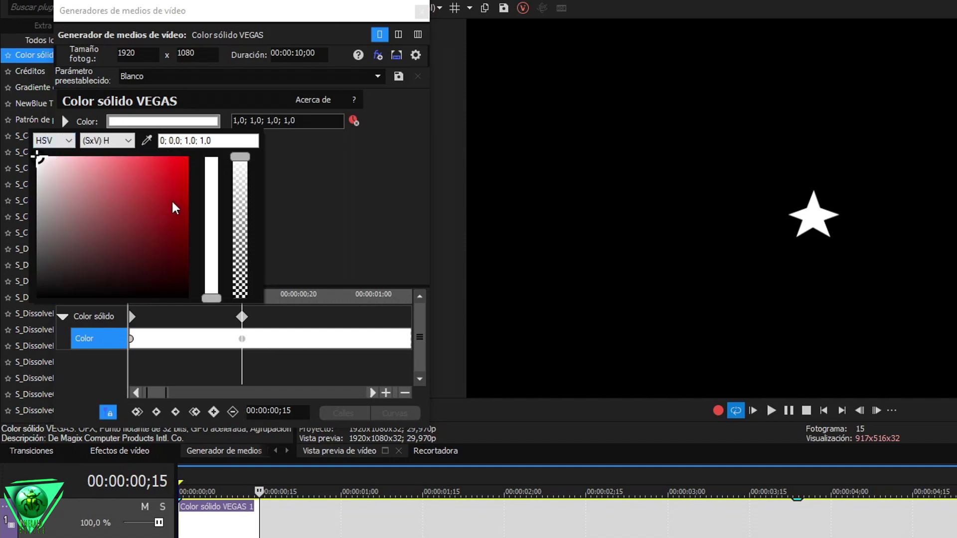
pyautogui.click(120, 171)
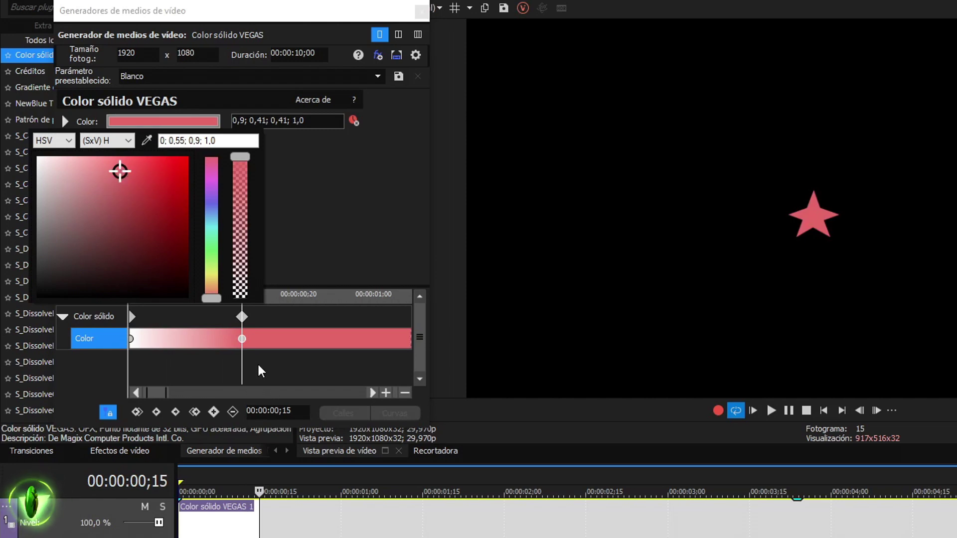
pyautogui.scroll(-1, 253, 365)
pyautogui.scroll(1, 253, 366)
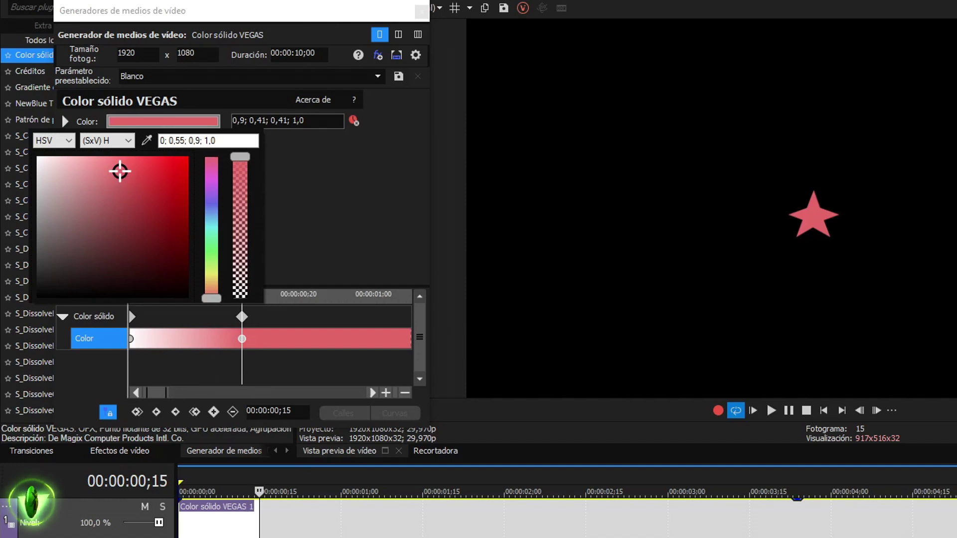
pyautogui.click(254, 371)
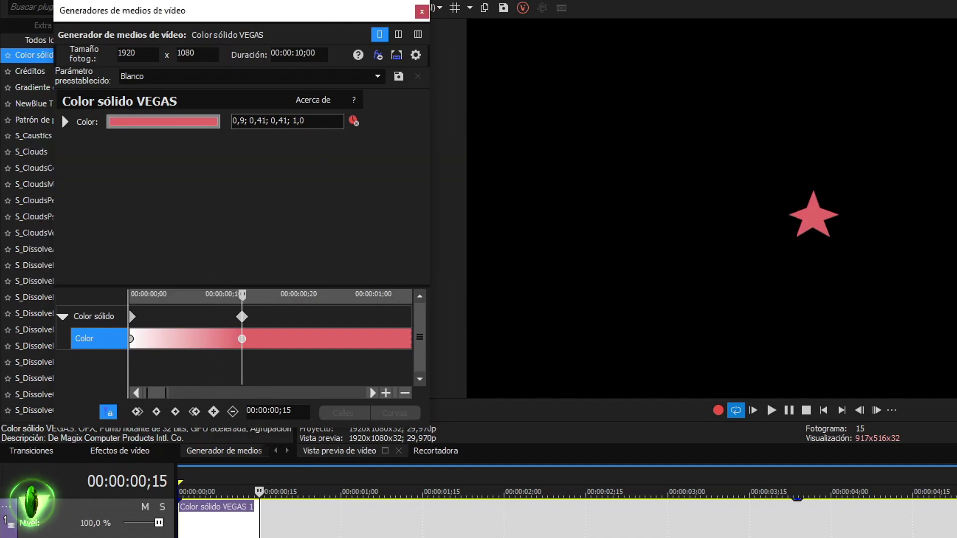
# Step: Add markers at the playhead and rename marker 1 to BLANCO
pyautogui.press('m')
pyautogui.scroll(2, 358, 528)
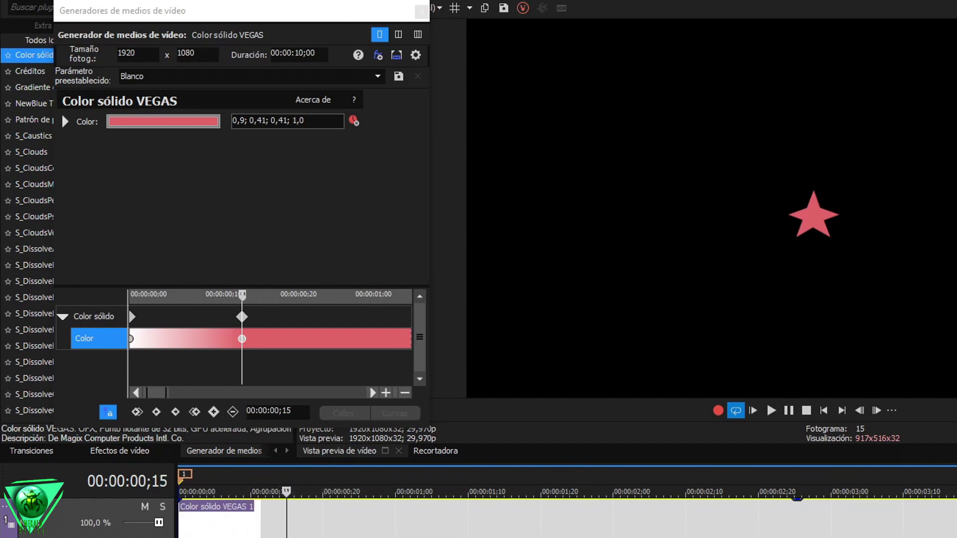
pyautogui.press('m')
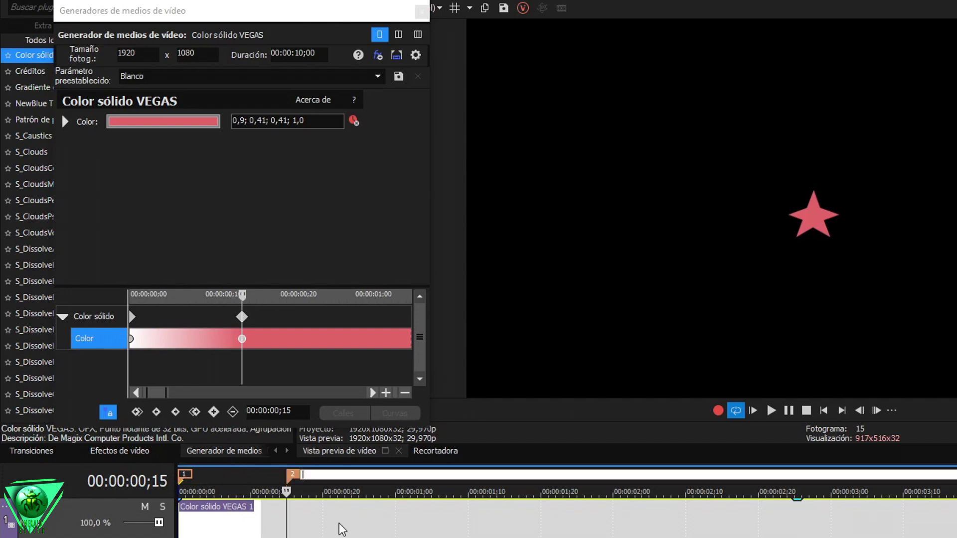
pyautogui.rightClick(183, 475)
pyautogui.click(244, 499)
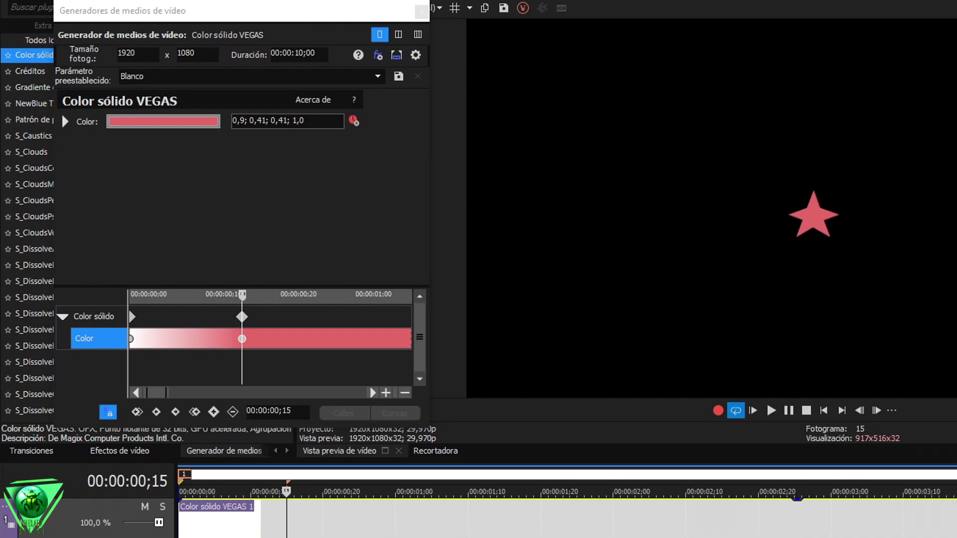
pyautogui.write('BLANCO')
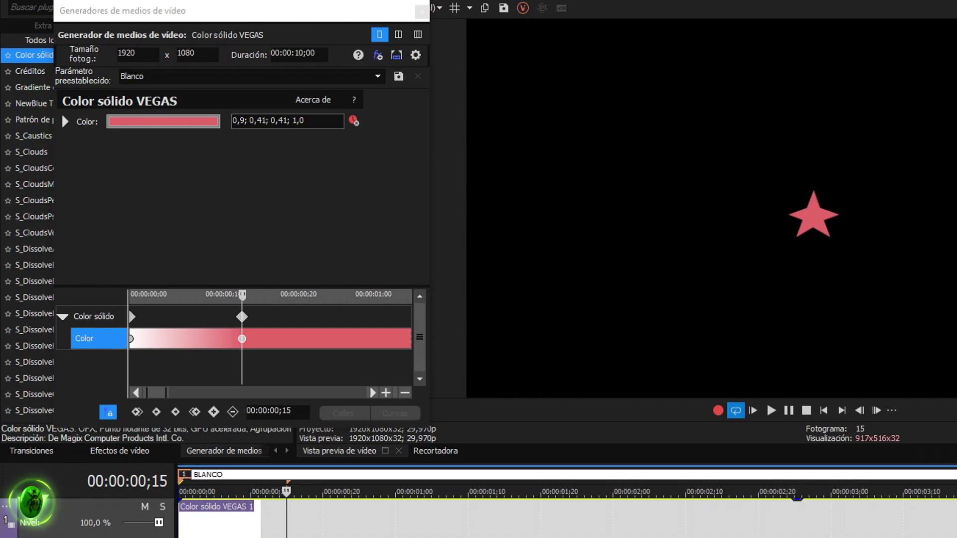
pyautogui.press('Return')
# Step: Add a marker at 00:00:00;15 and rename it ROJO
pyautogui.press('m')
pyautogui.scroll(-1, 270, 476)
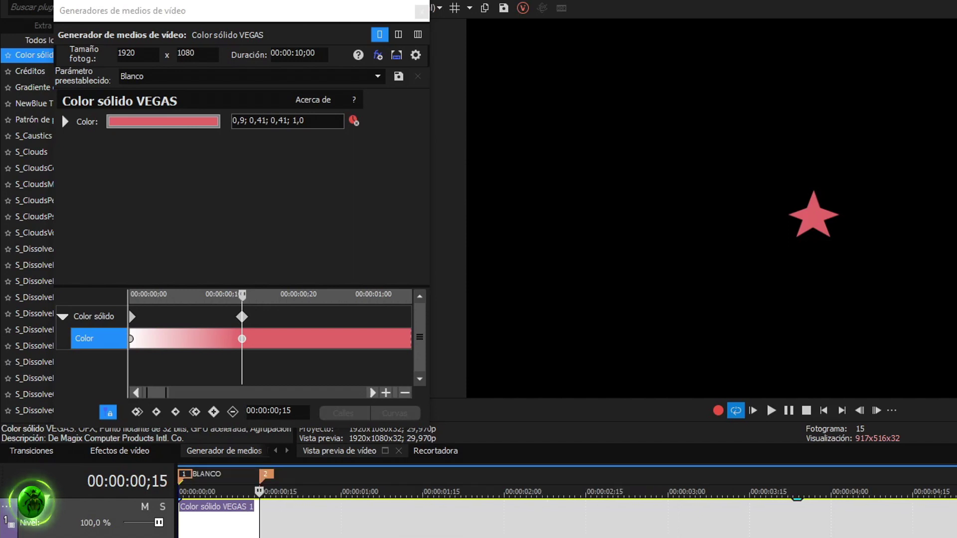
pyautogui.rightClick(265, 473)
pyautogui.click(308, 500)
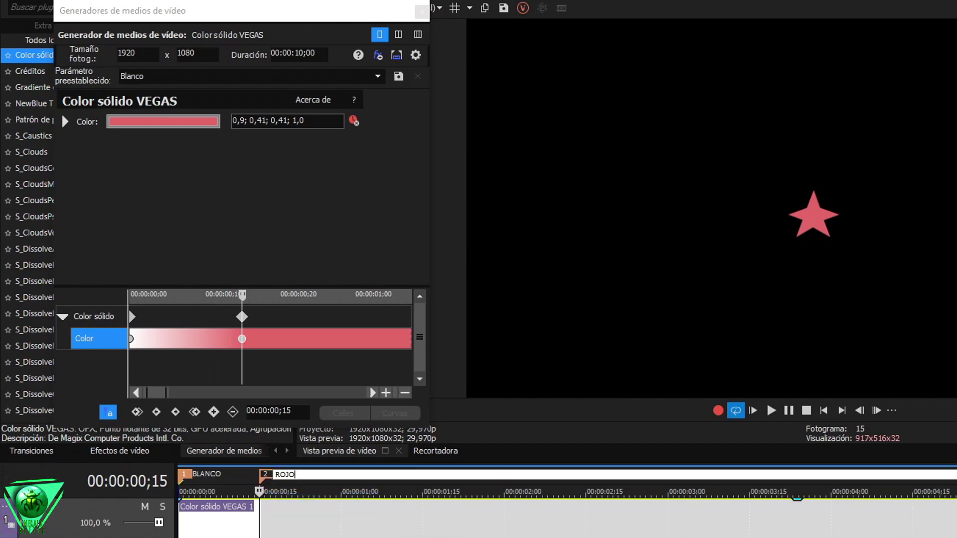
pyautogui.press('Return')
# Step: Move the playhead to 00:00:01;00 and add a third marker there
pyautogui.scroll(-1, 376, 531)
pyautogui.scroll(1, 376, 531)
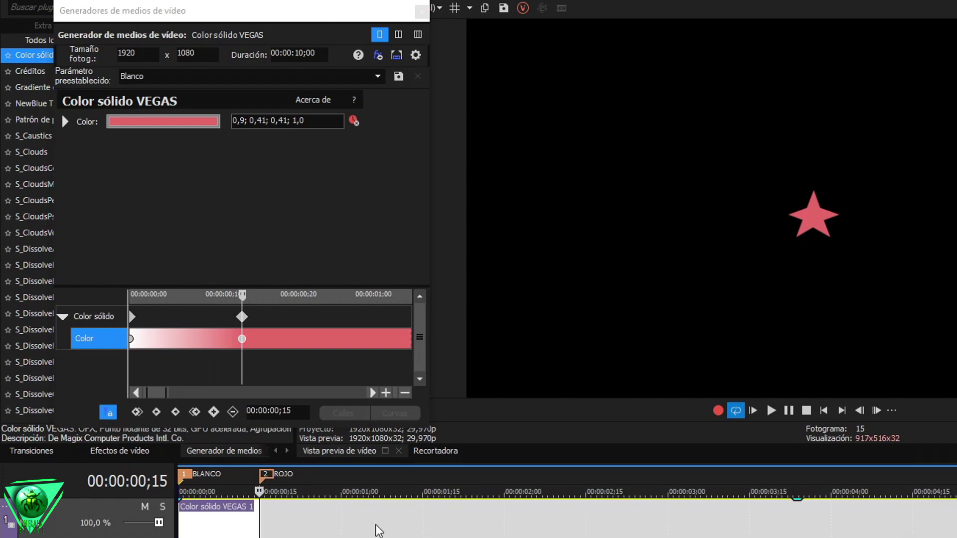
pyautogui.scroll(1, 377, 530)
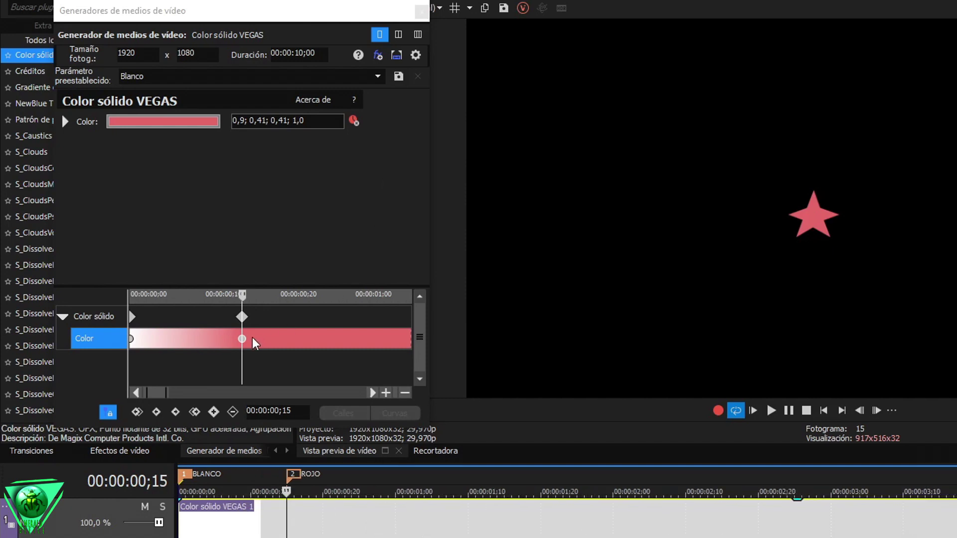
pyautogui.moveTo(272, 481); pyautogui.dragTo(179, 483)
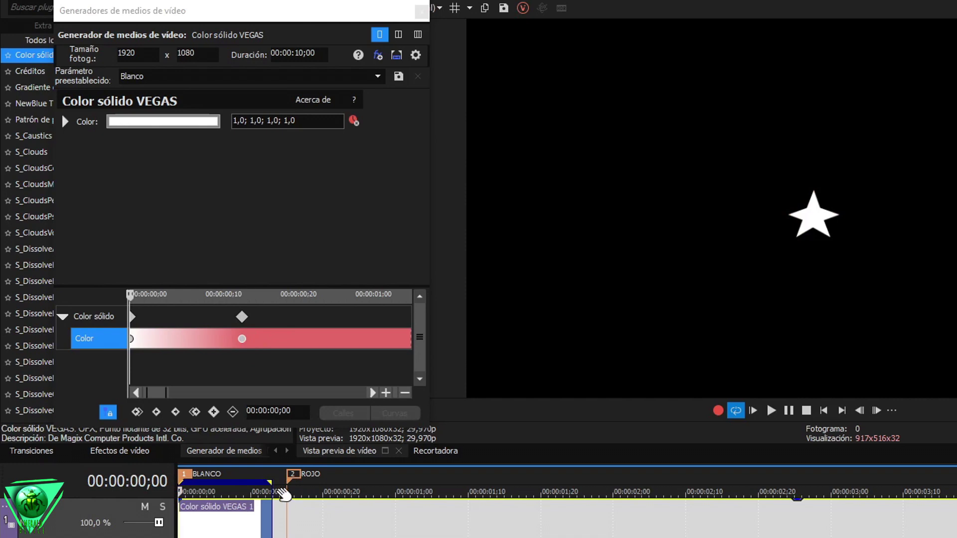
pyautogui.click(293, 475)
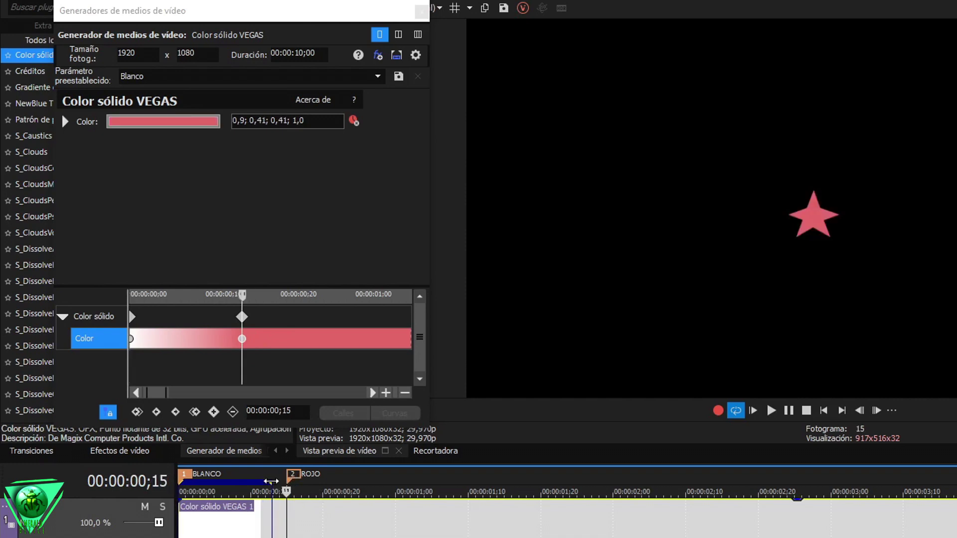
pyautogui.moveTo(288, 479); pyautogui.dragTo(396, 478)
pyautogui.click(395, 474)
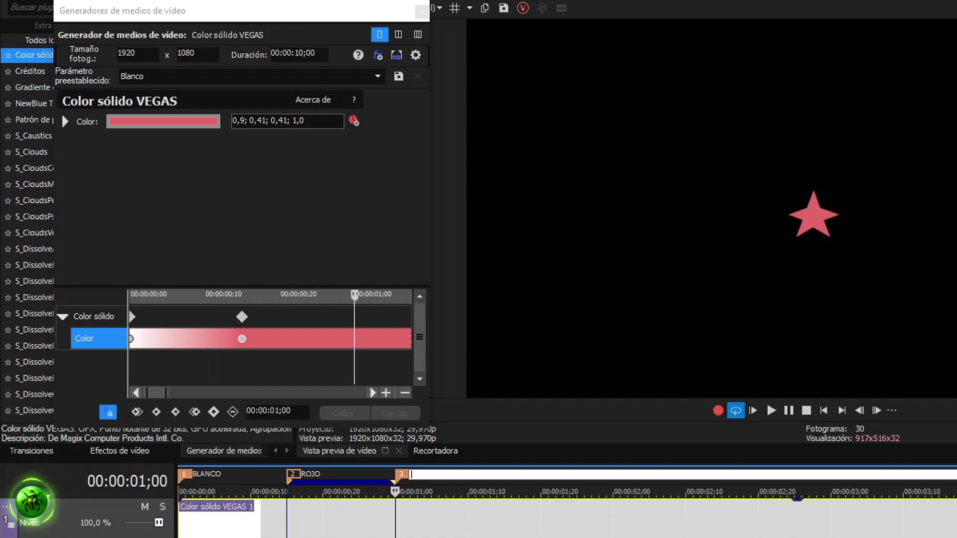
pyautogui.press('m')
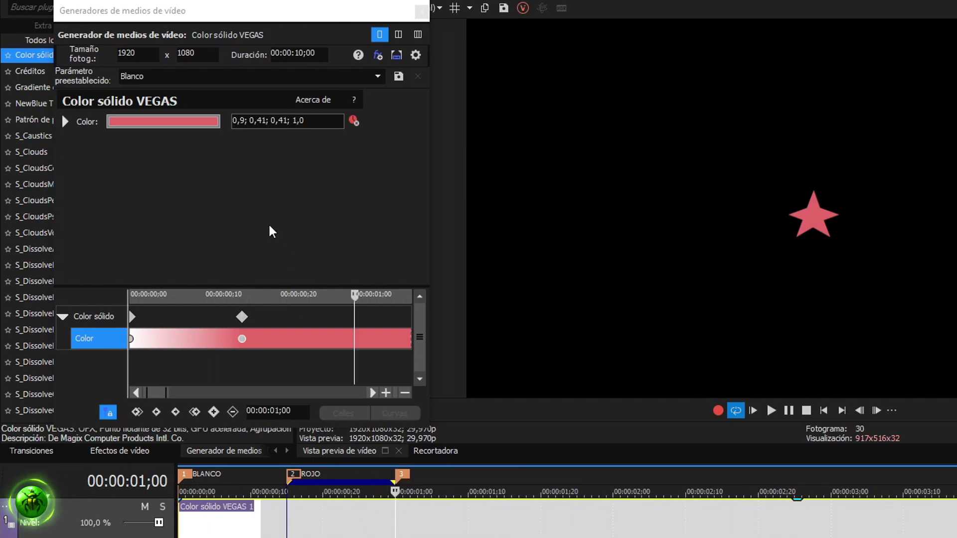
# Step: Add a colour keyframe at 00:00:01;00 and set it to golden yellow
pyautogui.click(212, 411)
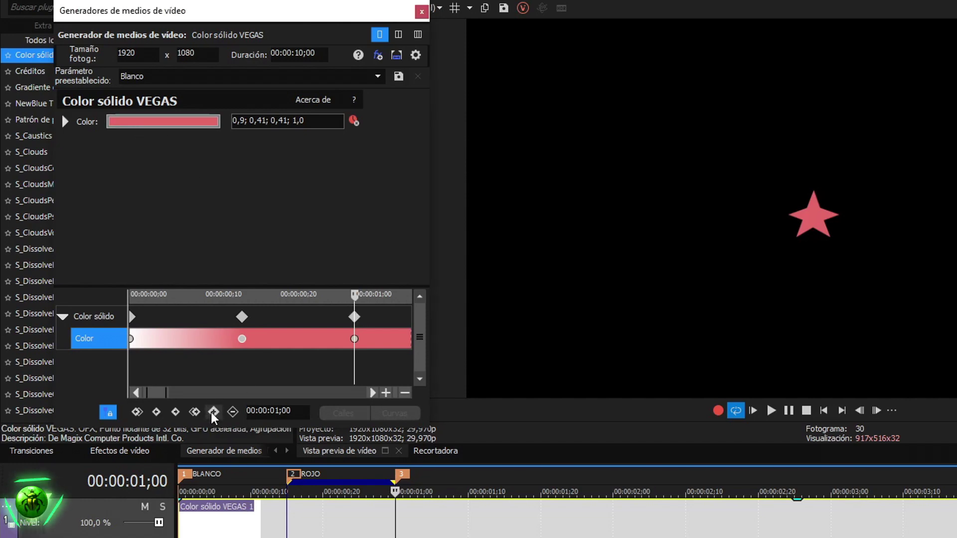
pyautogui.click(173, 122)
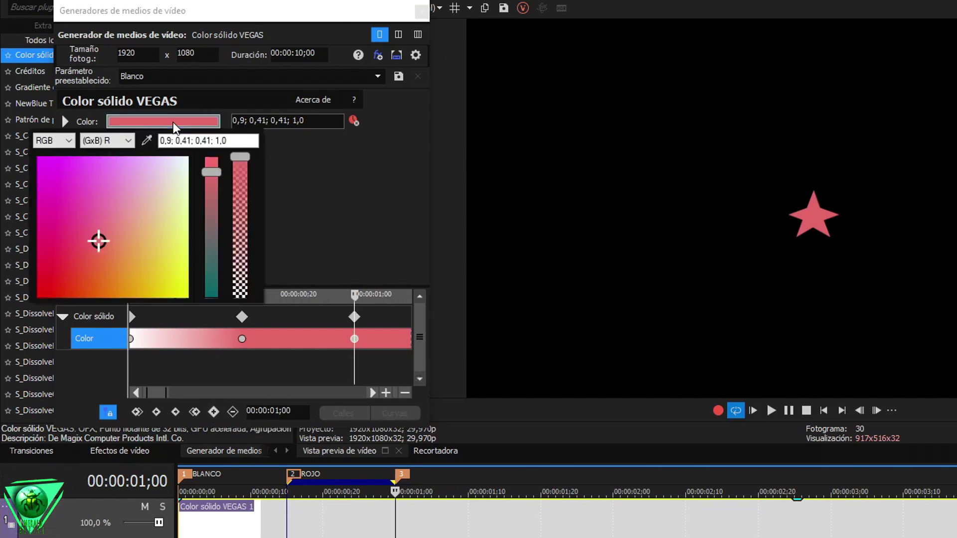
pyautogui.click(133, 254)
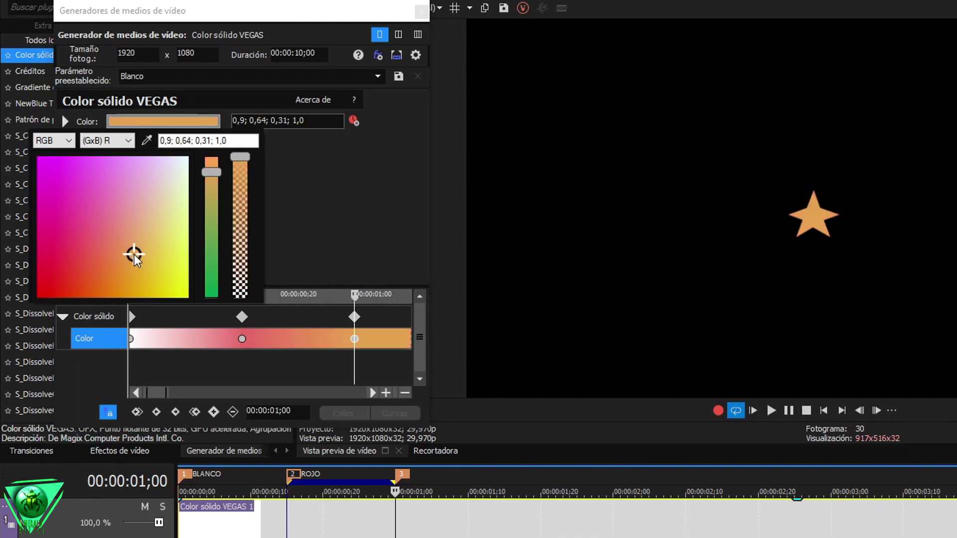
pyautogui.click(146, 253)
pyautogui.moveTo(146, 253); pyautogui.dragTo(149, 256)
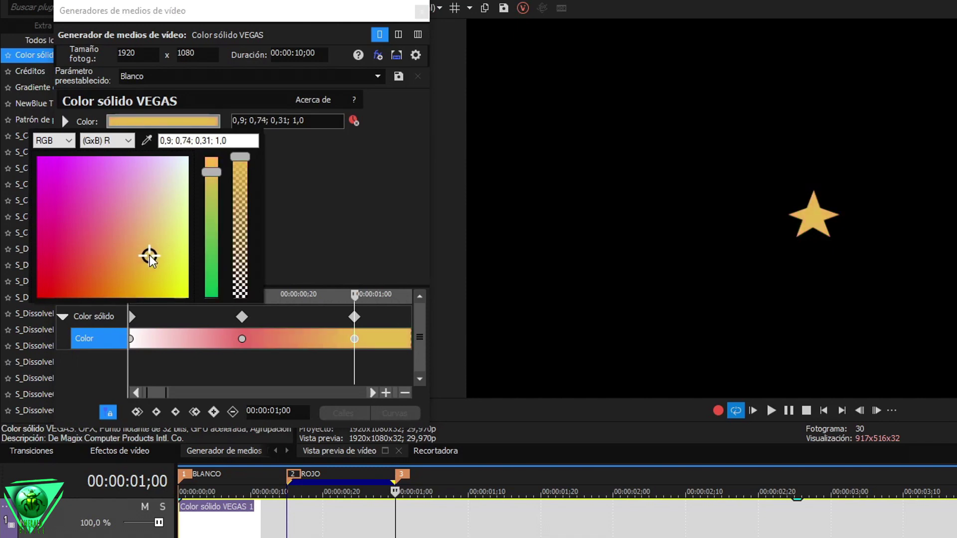
pyautogui.scroll(-3, 308, 339)
pyautogui.scroll(2, 308, 346)
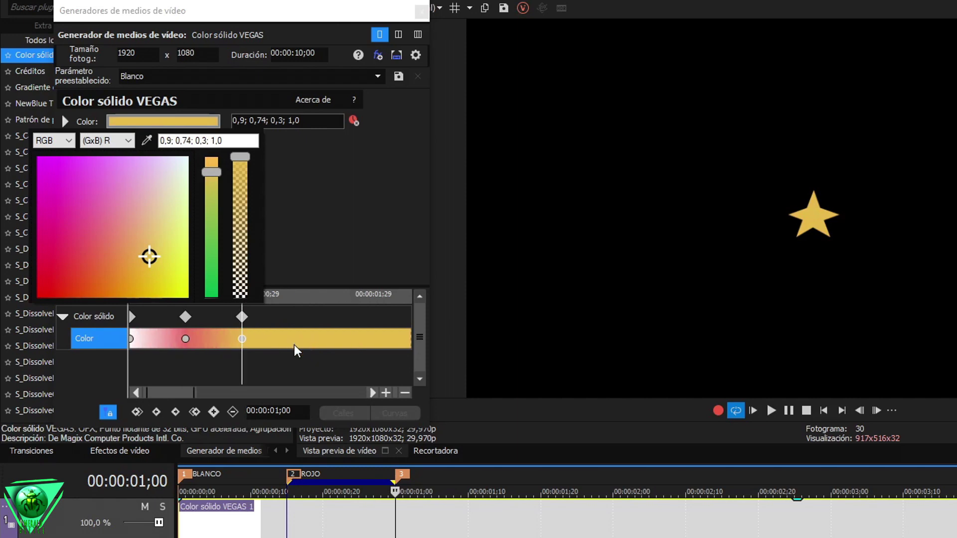
pyautogui.click(338, 482)
# Step: Add further colour keyframes from 00:00:01;15, setting them to blue and finally white
pyautogui.moveTo(356, 481); pyautogui.dragTo(429, 498)
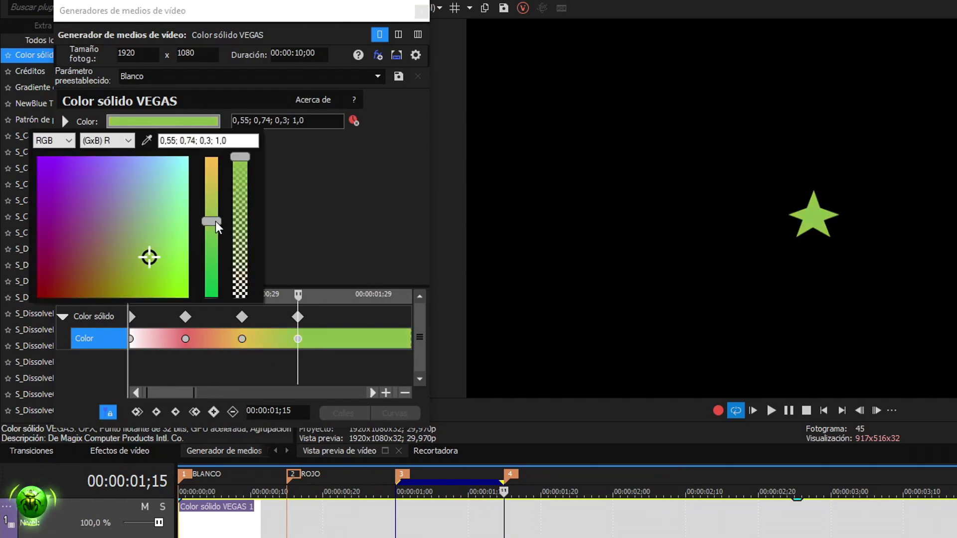
pyautogui.click(474, 481)
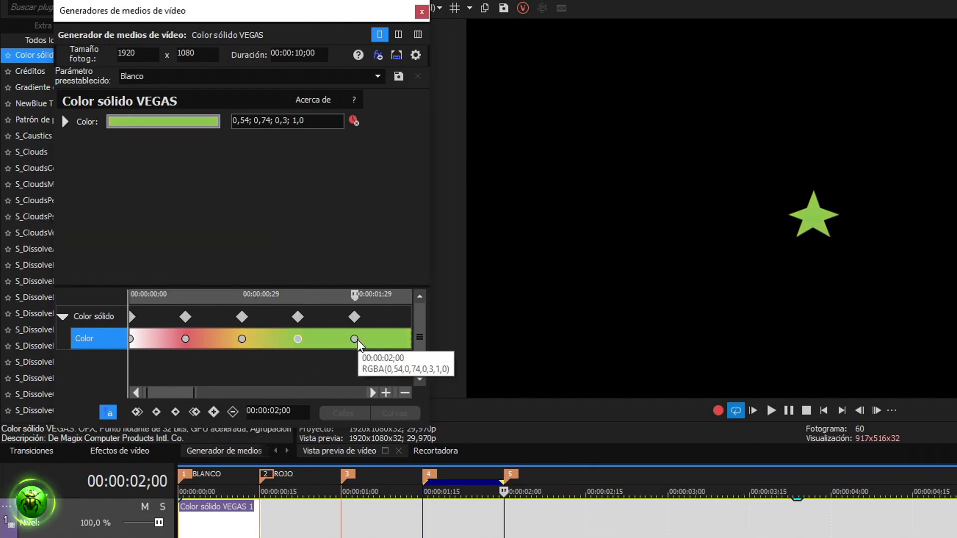
pyautogui.click(163, 121)
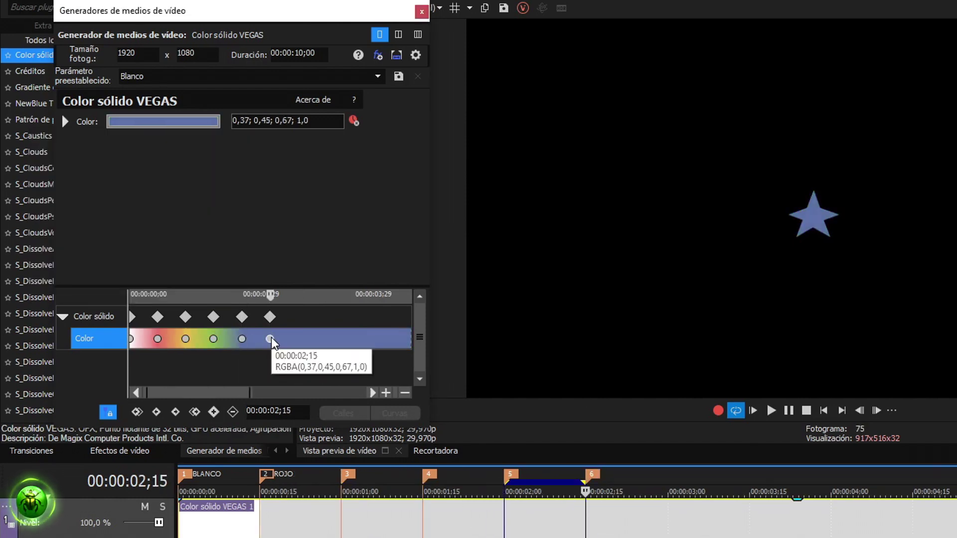
pyautogui.click(163, 121)
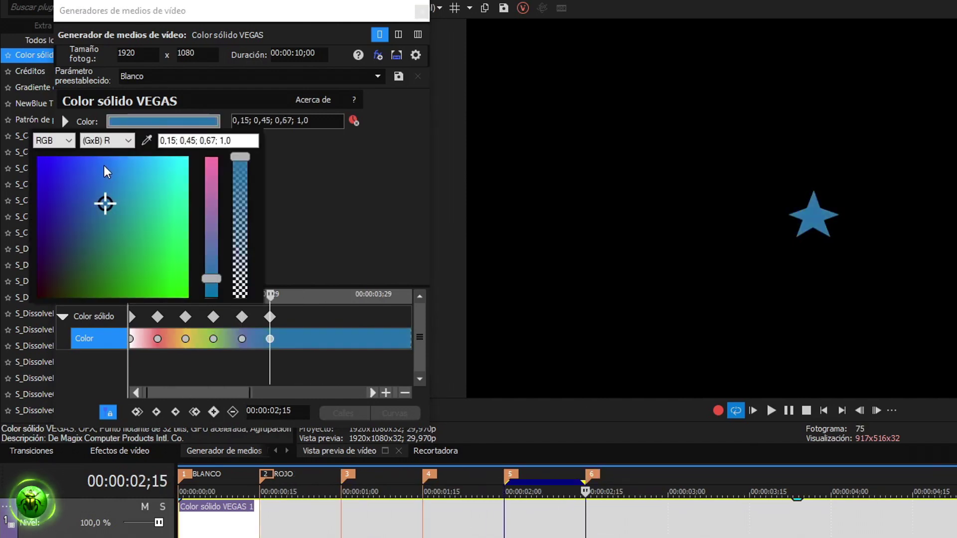
pyautogui.click(422, 10)
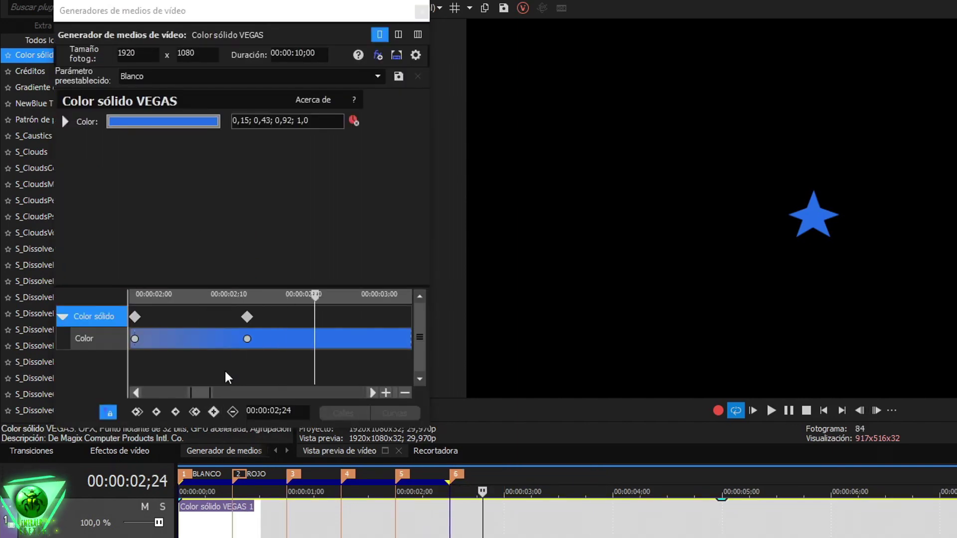
pyautogui.click(163, 121)
pyautogui.click(255, 331)
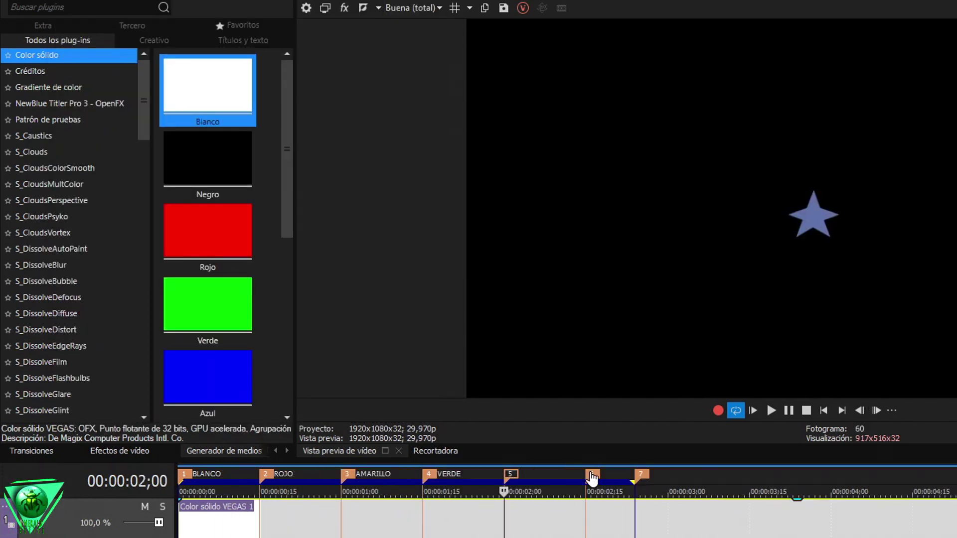
# Step: Rename the remaining markers LILA, AZUL and BLANCO
pyautogui.doubleClick(510, 474)
pyautogui.write('LILA')
pyautogui.press('Return')
pyautogui.doubleClick(595, 477)
pyautogui.write('AZUL')
pyautogui.press('Return')
pyautogui.scroll(-1, 593, 532)
pyautogui.write('BLANCO')
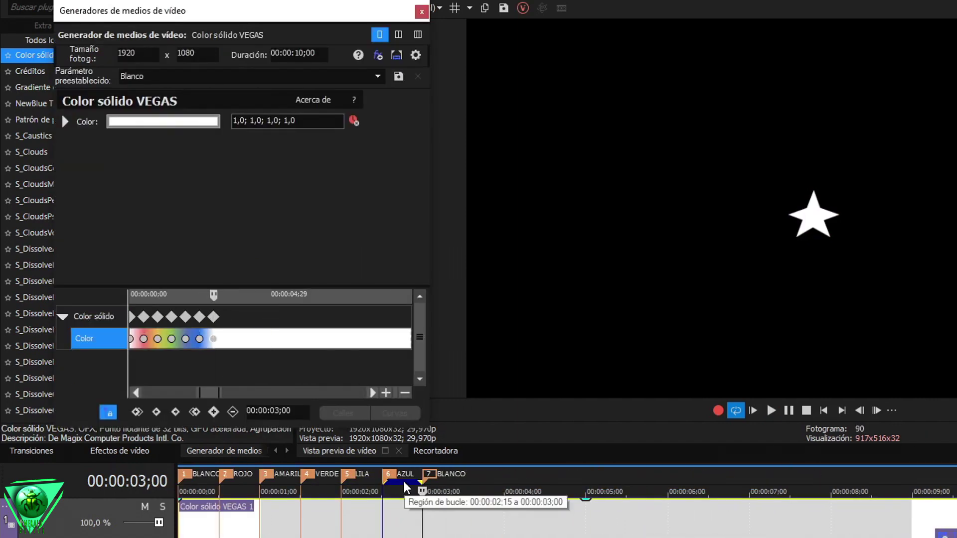
# Step: Preview the colour animation and close the Video Media Generators window
pyautogui.click(771, 410)
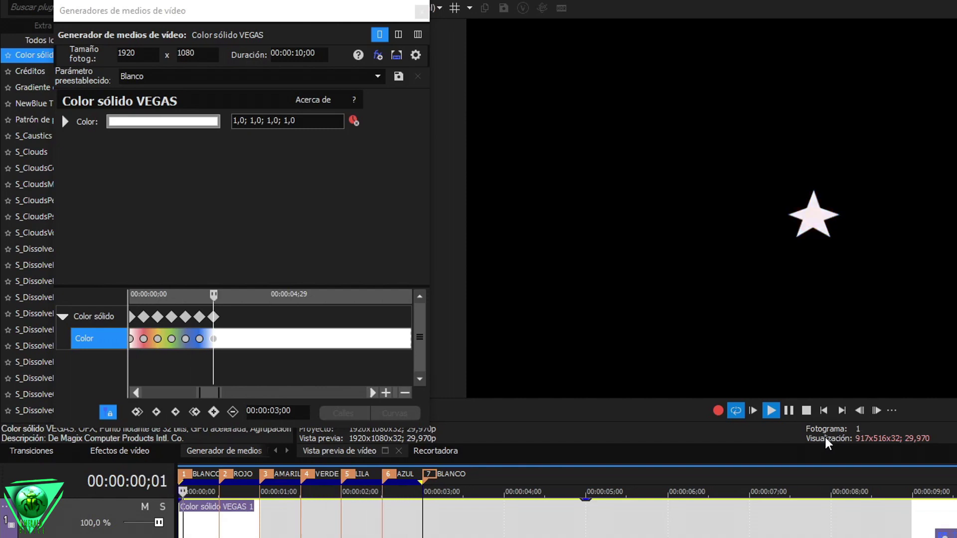
pyautogui.click(806, 411)
pyautogui.click(421, 11)
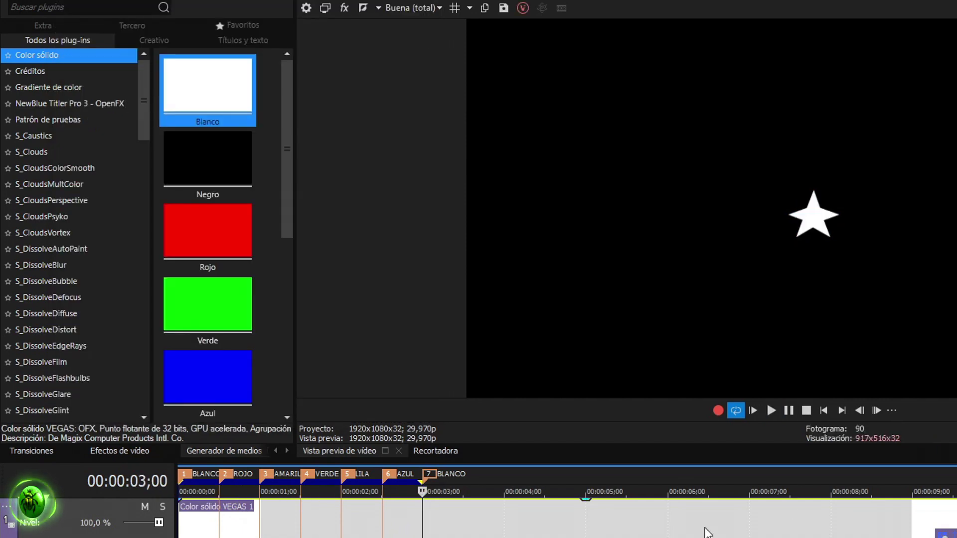
# Step: Step to 00:00:03;01 and delete the rest of the colour clip
pyautogui.click(875, 412)
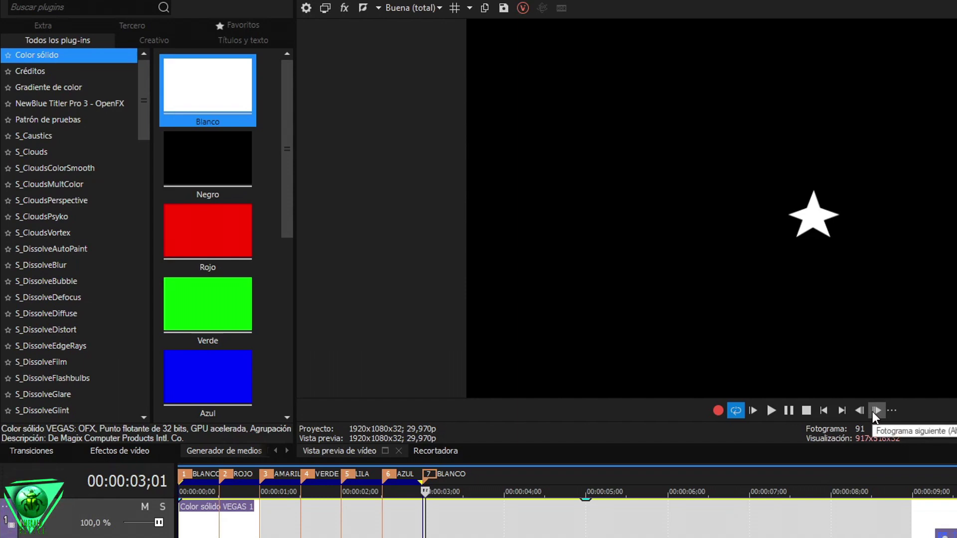
pyautogui.scroll(3, 567, 518)
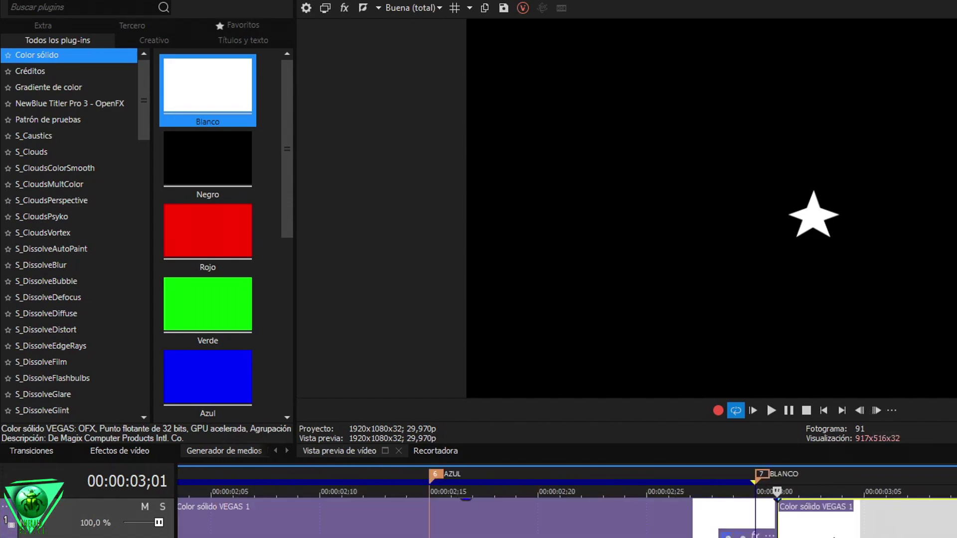
pyautogui.press('Delete')
pyautogui.scroll(-4, 639, 513)
pyautogui.scroll(-2, 639, 513)
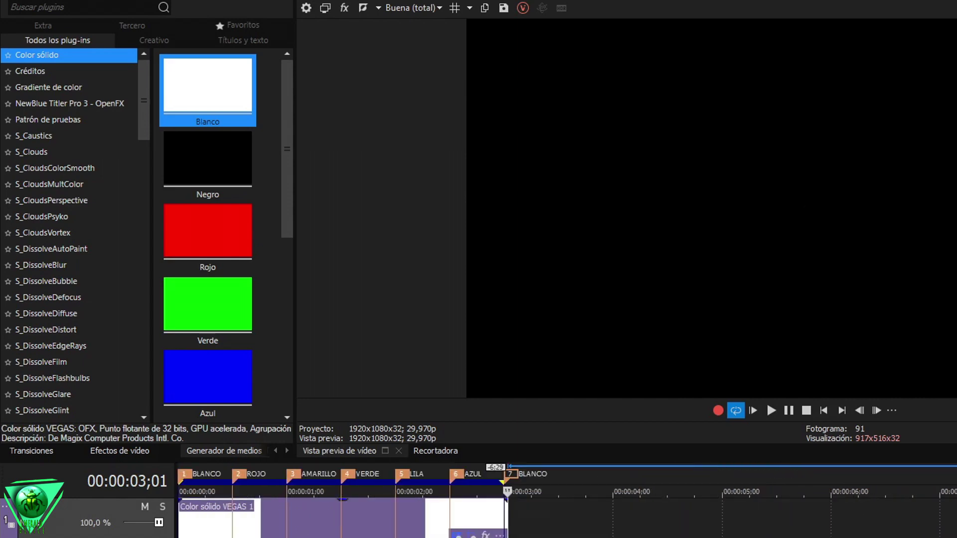
pyautogui.scroll(3, 670, 525)
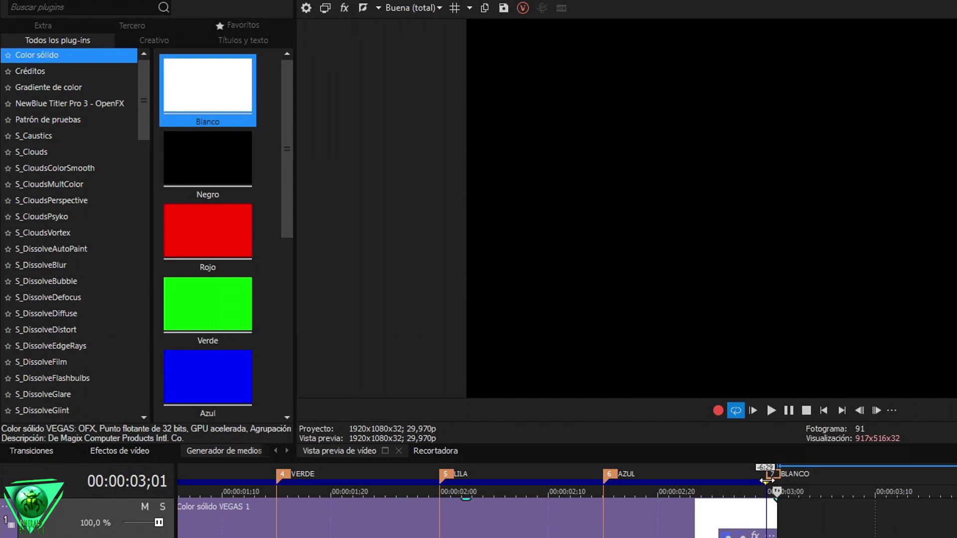
# Step: Play the trimmed animation from the start, then return the playhead to the beginning
pyautogui.click(756, 413)
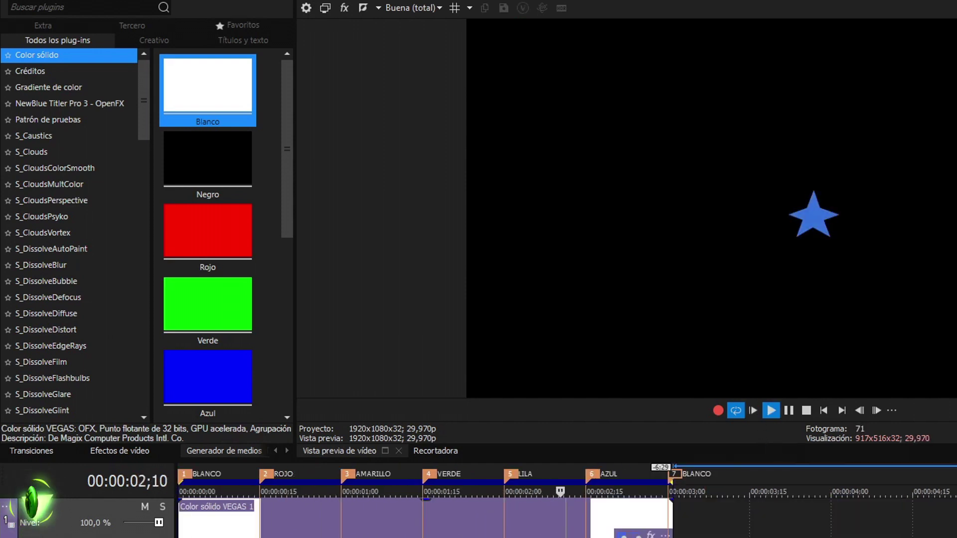
pyautogui.click(806, 409)
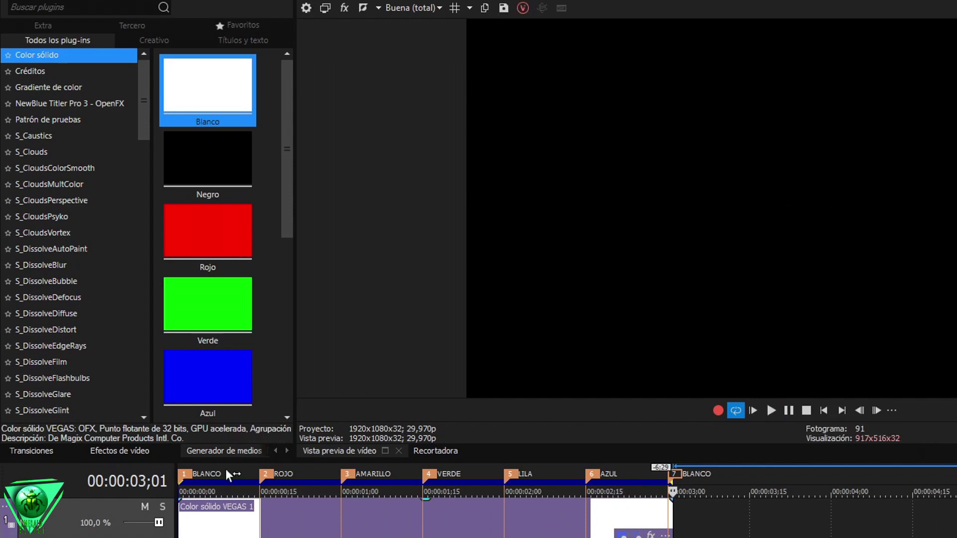
pyautogui.click(184, 479)
pyautogui.scroll(1, 563, 518)
pyautogui.scroll(1, 563, 518)
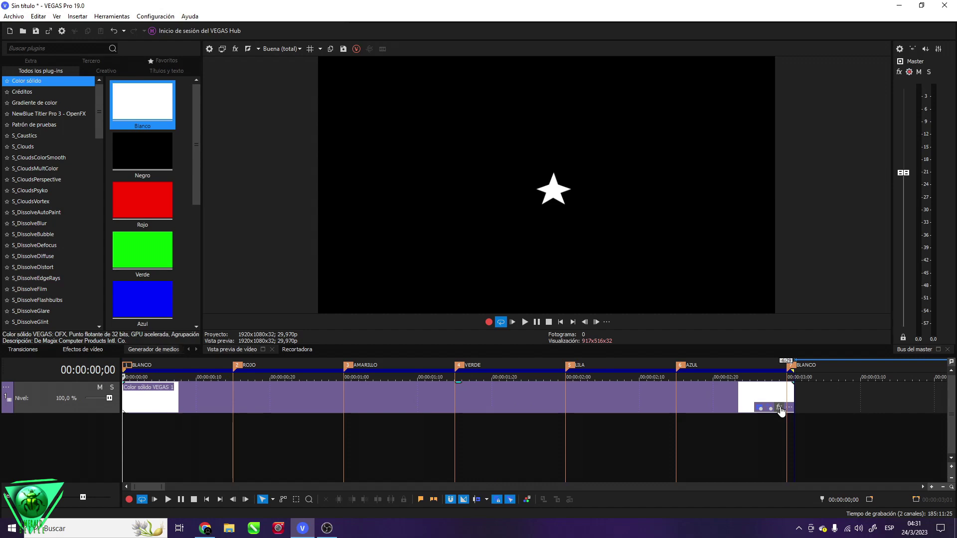
# Step: Apply Sapphire S_Glow to the solid colour event from the Plug-in Chooser
pyautogui.click(779, 408)
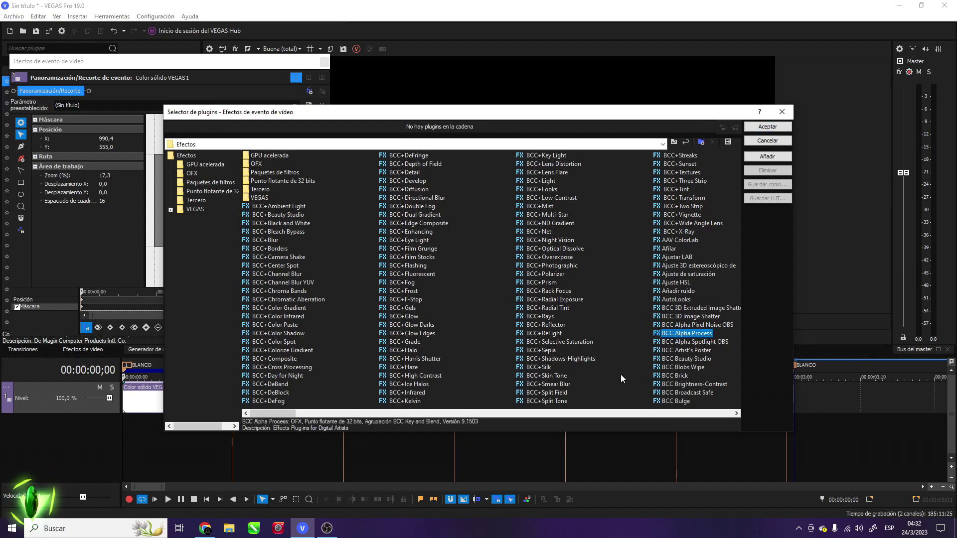
pyautogui.press('s')
pyautogui.press('s')
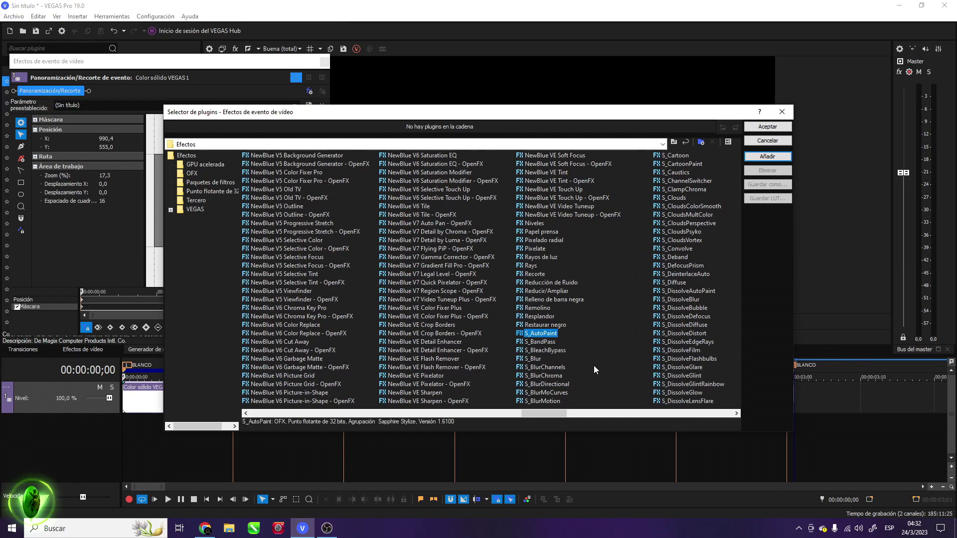
pyautogui.scroll(-3, 593, 366)
pyautogui.click(672, 317)
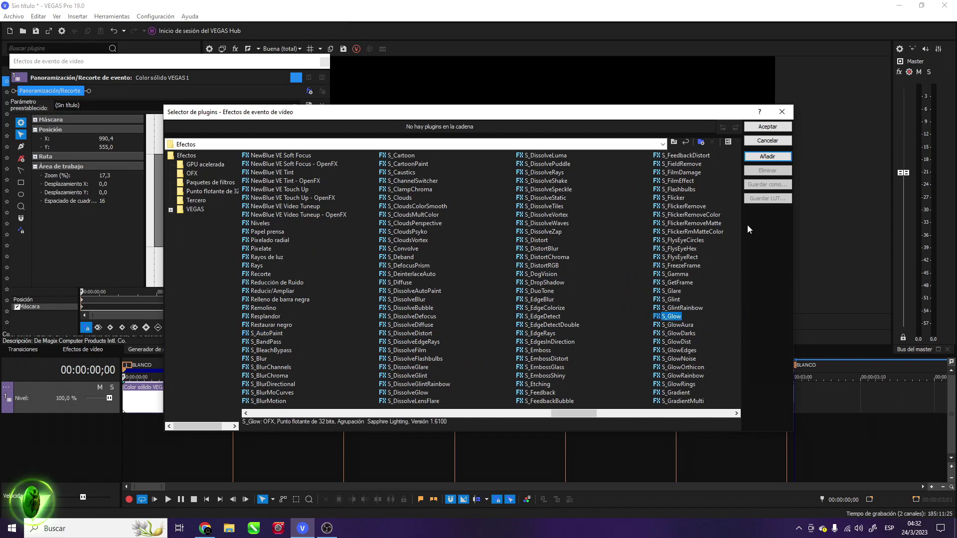
pyautogui.click(762, 157)
pyautogui.click(767, 127)
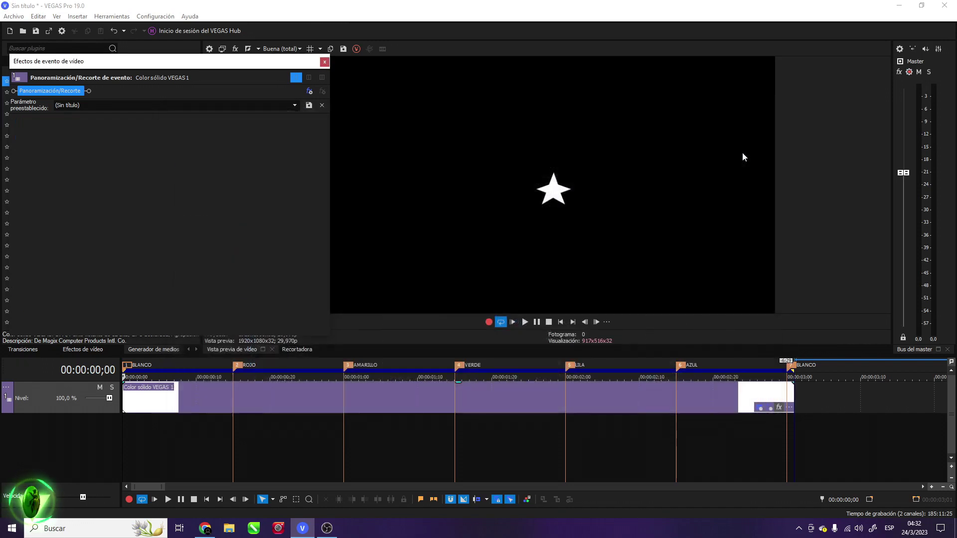
# Step: At the BLANCO marker, enable keyframing for S_Glow's Color and narrow the Event FX window
pyautogui.click(138, 366)
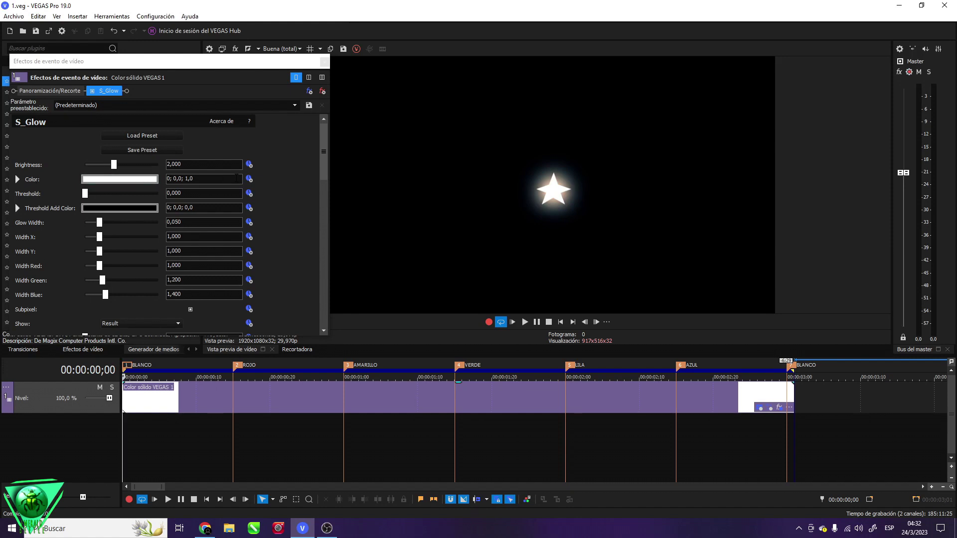
pyautogui.click(249, 179)
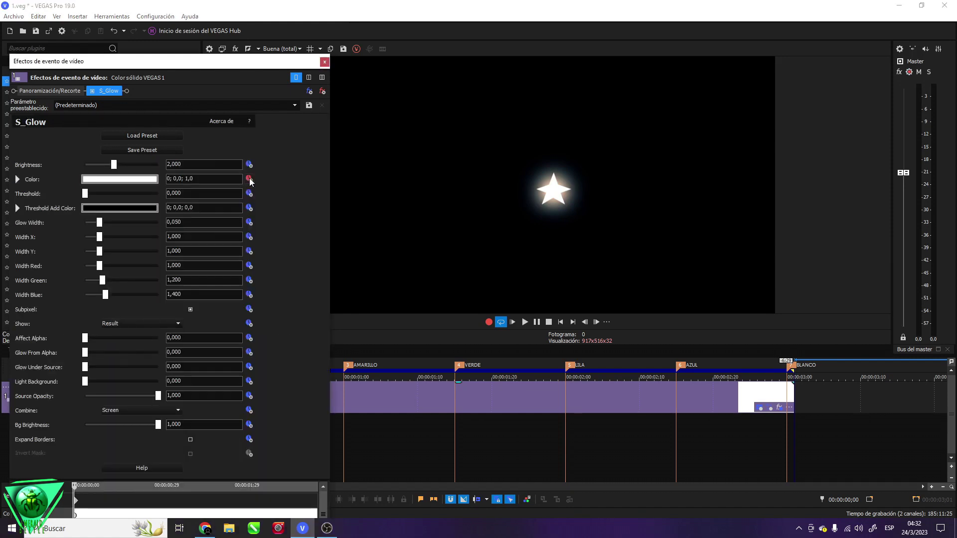
pyautogui.moveTo(295, 54); pyautogui.dragTo(250, 71)
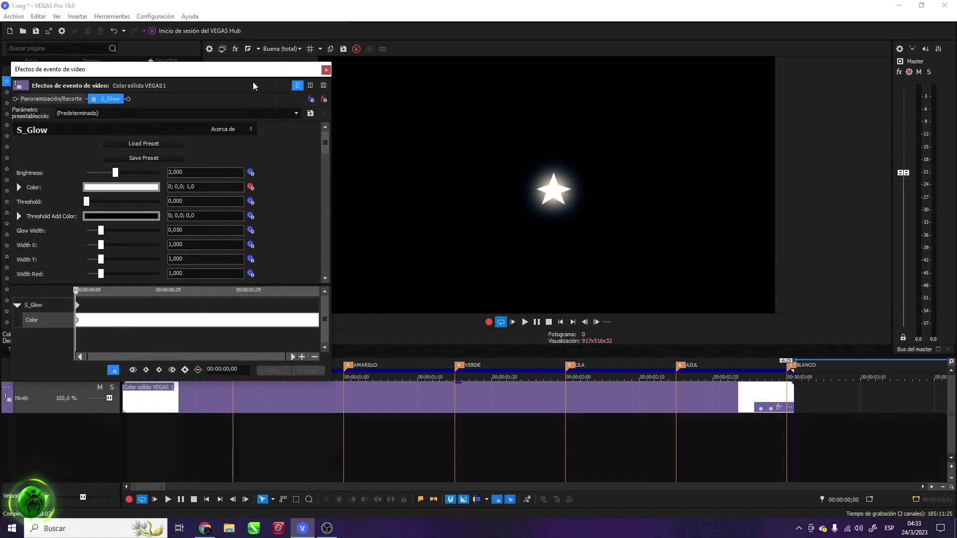
pyautogui.moveTo(255, 74)
pyautogui.mouseDown()
pyautogui.moveTo(251, 63)
pyautogui.moveTo(240, 81)
pyautogui.moveTo(237, 69)
pyautogui.mouseUp()
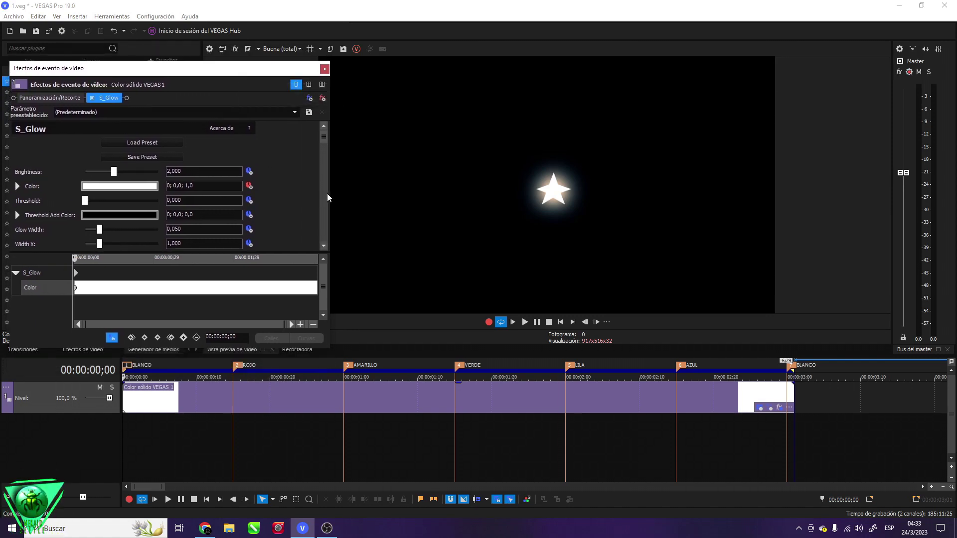
pyautogui.moveTo(330, 193); pyautogui.dragTo(307, 193)
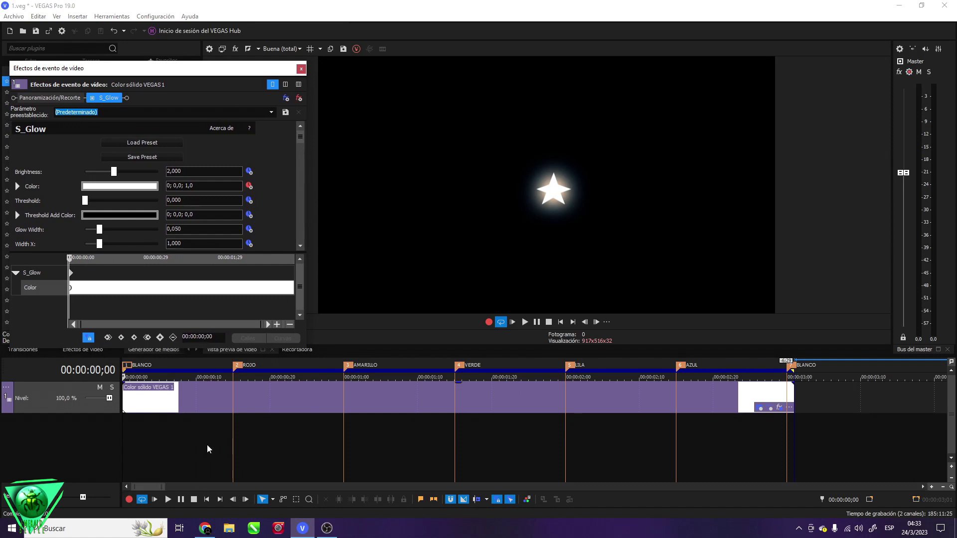
# Step: At the ROJO marker, sample the star's pink as the S_Glow colour
pyautogui.click(236, 368)
pyautogui.click(160, 338)
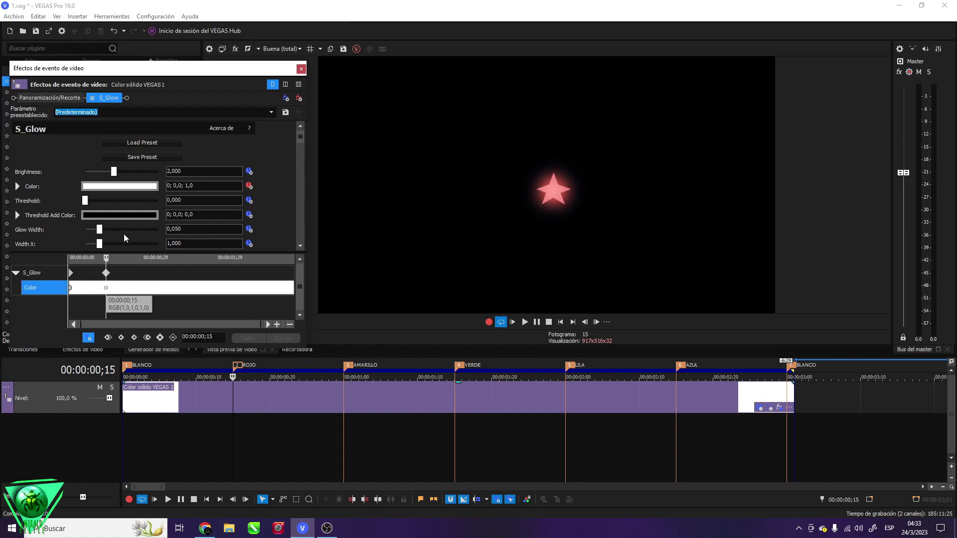
pyautogui.click(146, 187)
pyautogui.click(108, 199)
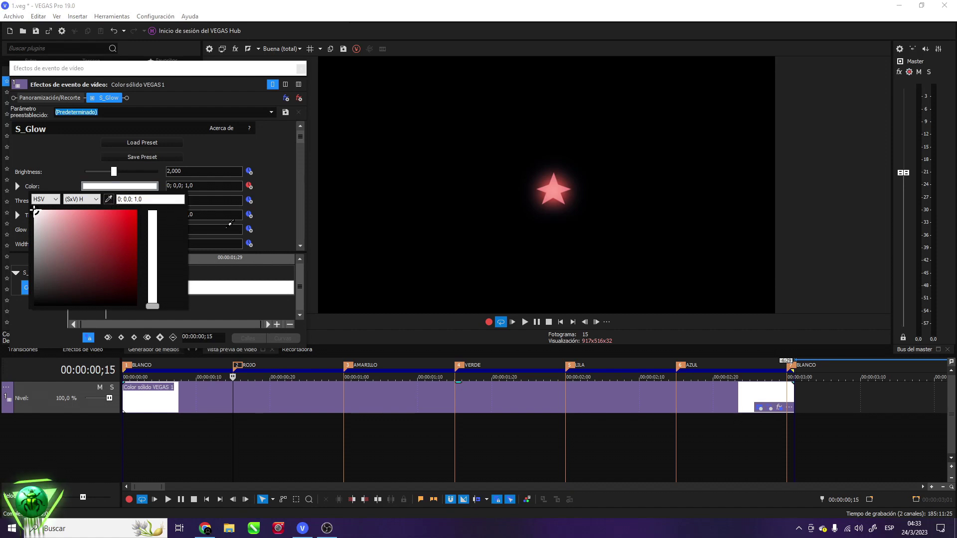
pyautogui.click(556, 189)
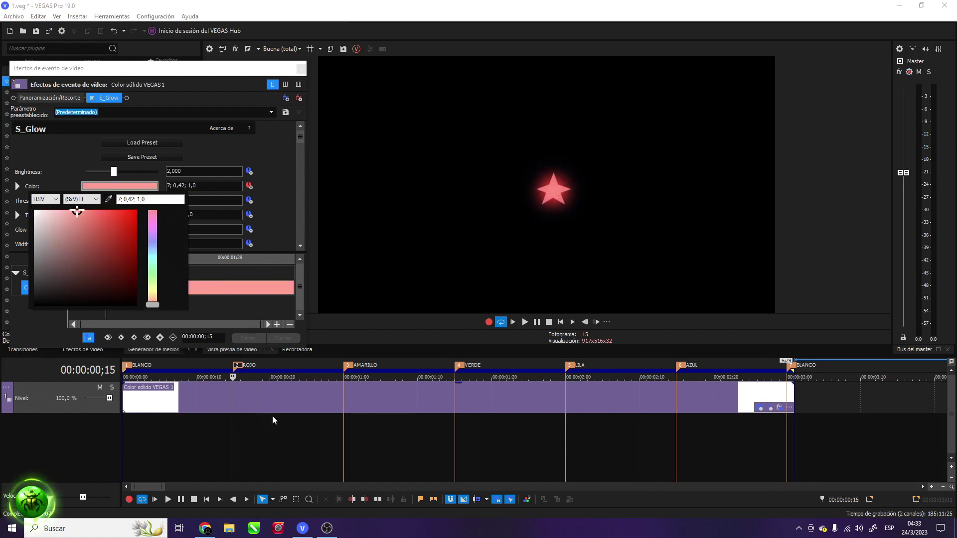
pyautogui.click(347, 368)
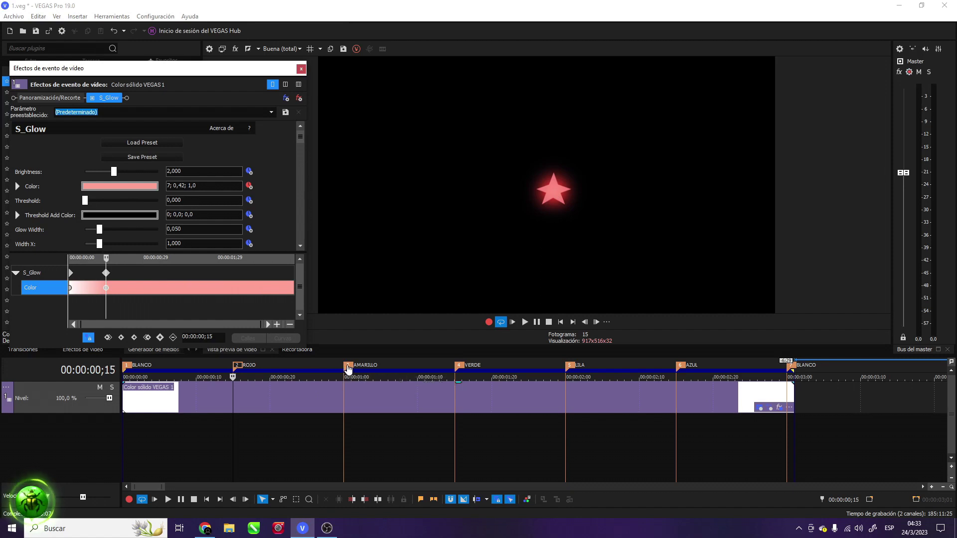
# Step: Add a Color keyframe at the AMARILLO marker (00:00:01;00) set to the star's yellow
pyautogui.click(343, 377)
pyautogui.click(159, 337)
pyautogui.moveTo(144, 288)
pyautogui.click(143, 288)
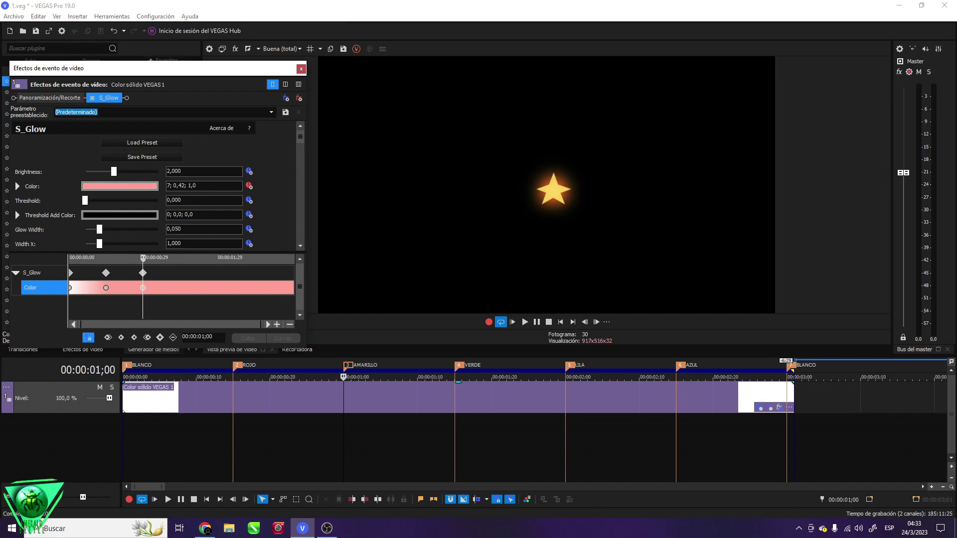
pyautogui.click(130, 185)
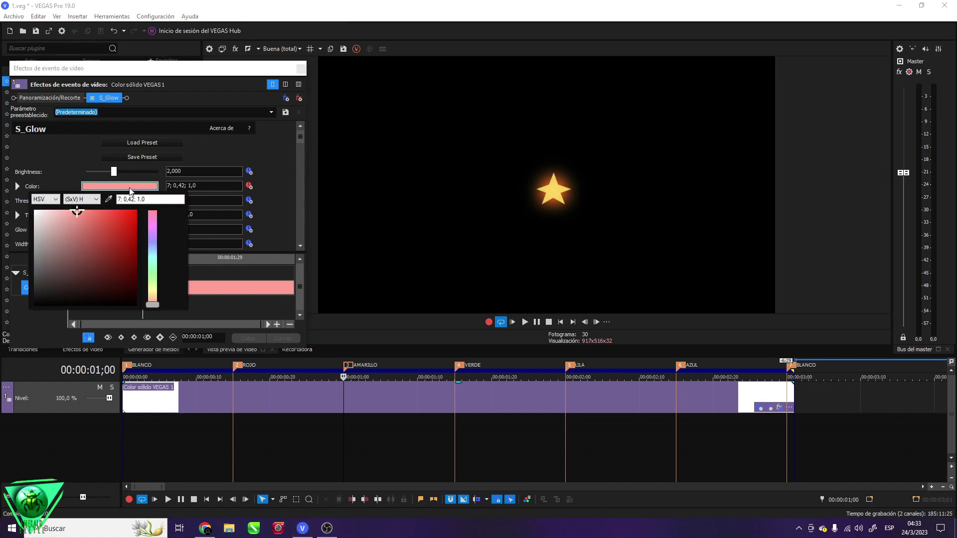
pyautogui.click(554, 188)
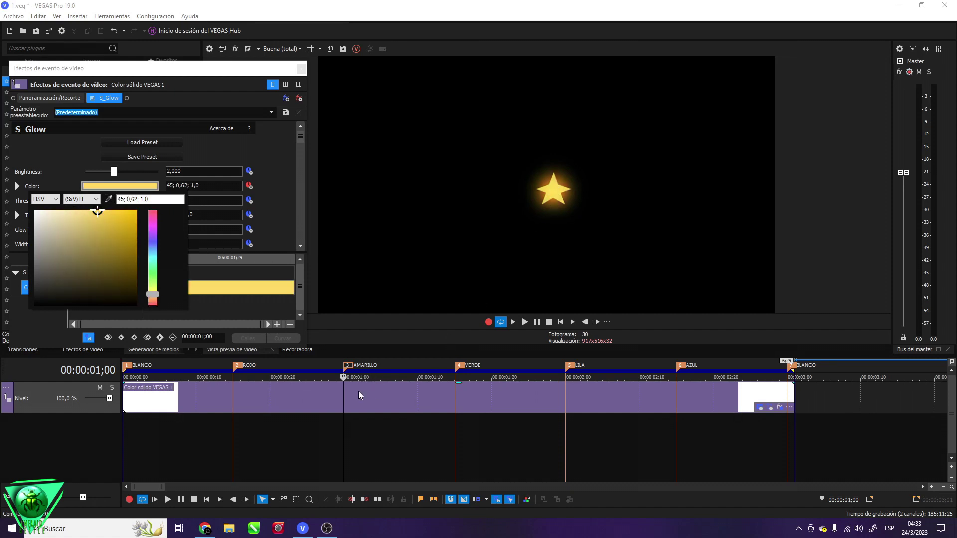
# Step: Key the glow colour to green at the VERDE marker and blue-gray at LILA
pyautogui.click(460, 368)
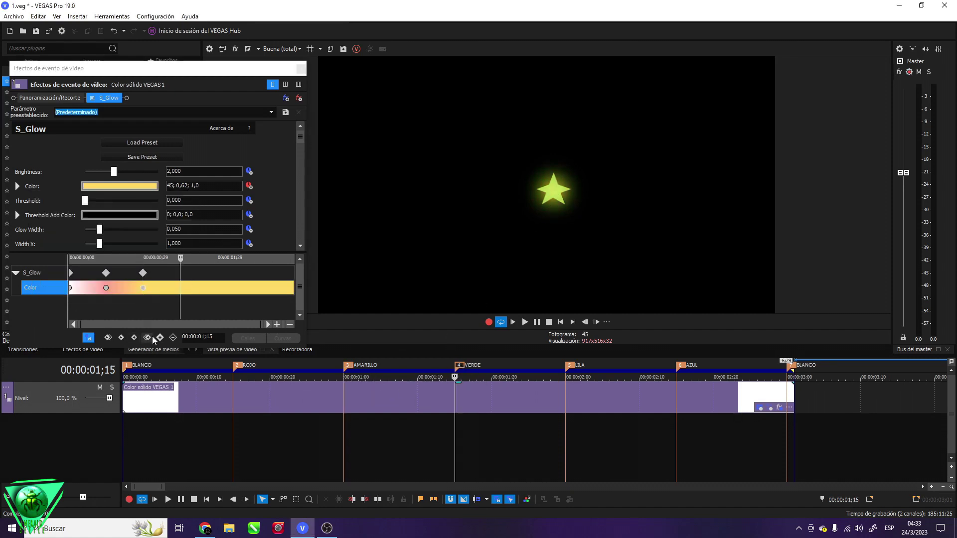
pyautogui.click(107, 200)
pyautogui.click(559, 194)
pyautogui.click(569, 367)
pyautogui.click(160, 338)
pyautogui.click(133, 187)
pyautogui.click(108, 199)
pyautogui.click(561, 193)
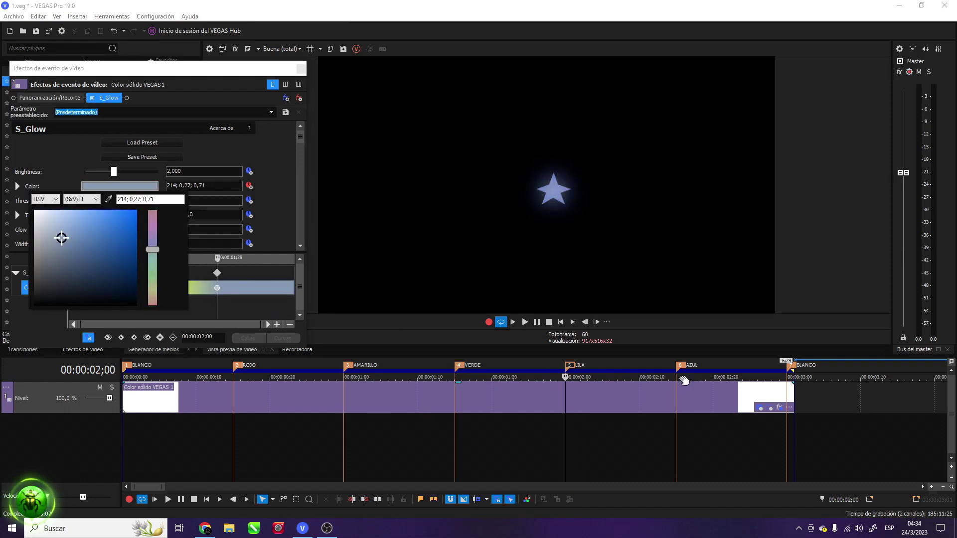
# Step: Key a vivid blue glow at the AZUL marker and white at the final BLANCO marker
pyautogui.click(680, 367)
pyautogui.doubleClick(256, 288)
pyautogui.click(120, 186)
pyautogui.click(114, 215)
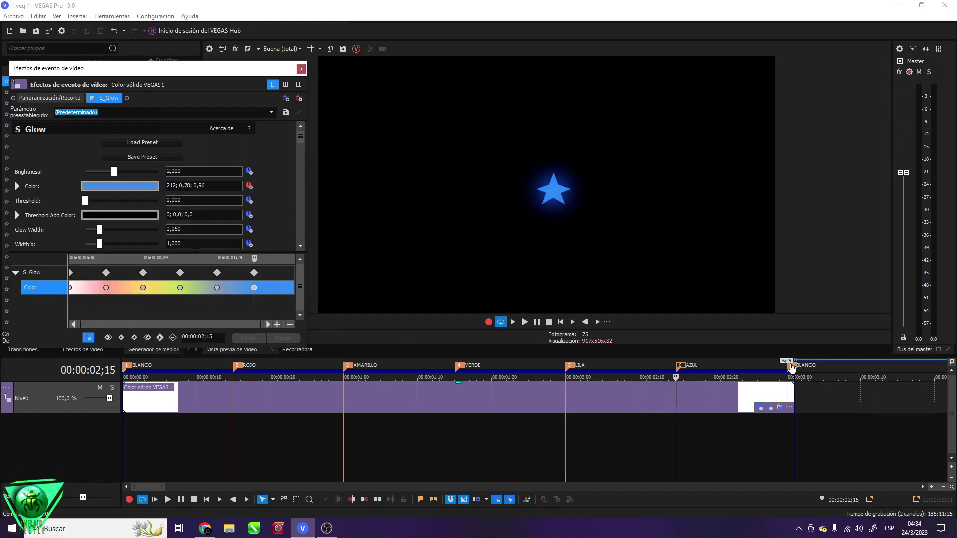
pyautogui.click(791, 365)
pyautogui.doubleClick(291, 287)
pyautogui.click(120, 186)
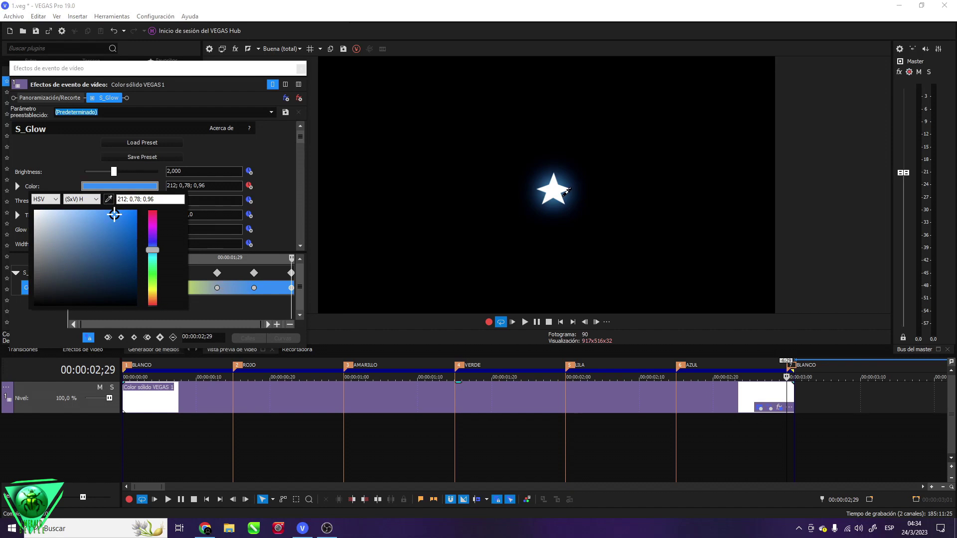
pyautogui.click(555, 190)
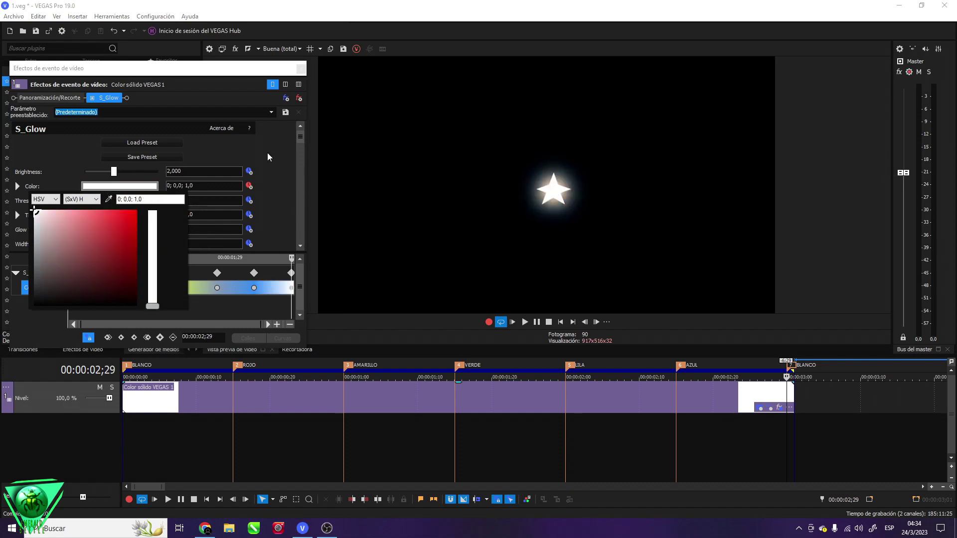
# Step: Lower the S_Glow brightness, set glow width to 0,014, and preview the playback
pyautogui.moveTo(114, 173); pyautogui.dragTo(100, 178)
pyautogui.moveTo(92, 229); pyautogui.dragTo(90, 230)
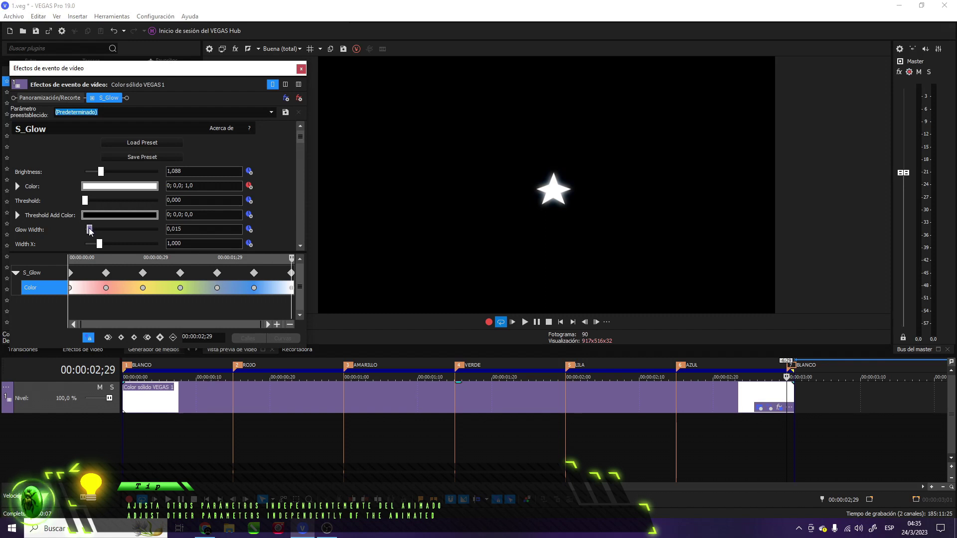
pyautogui.click(512, 321)
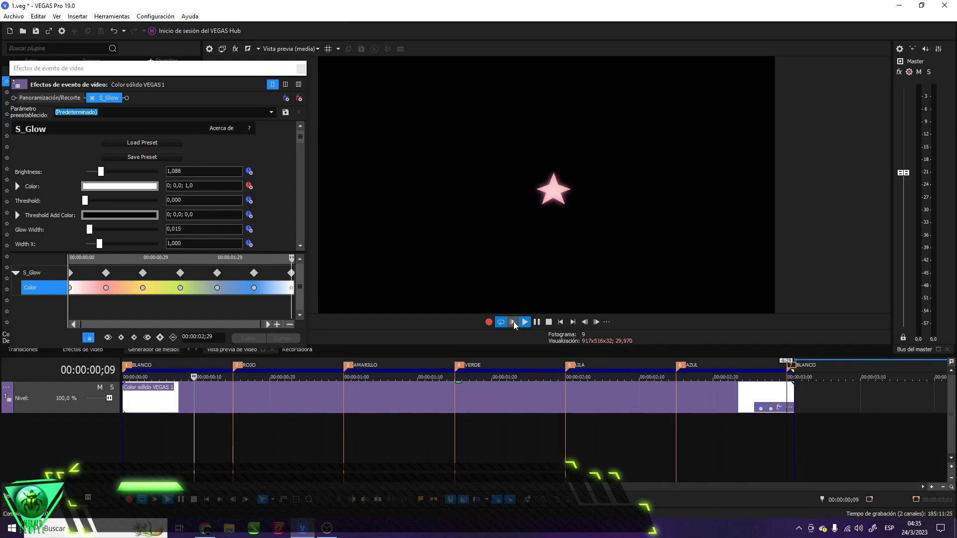
pyautogui.click(548, 323)
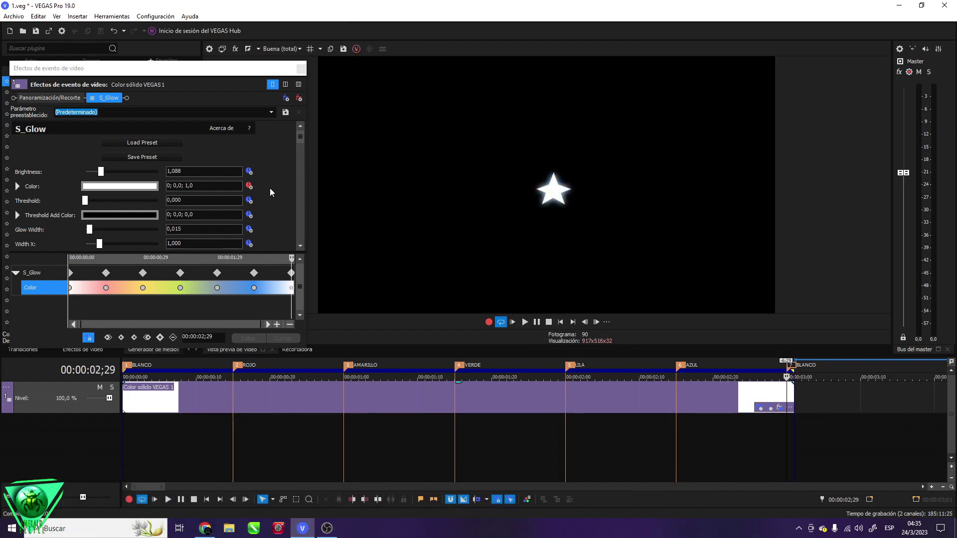
# Step: Readjust glow width and raise brightness to 1,497, then replay the colour cycle
pyautogui.moveTo(89, 229); pyautogui.dragTo(93, 232)
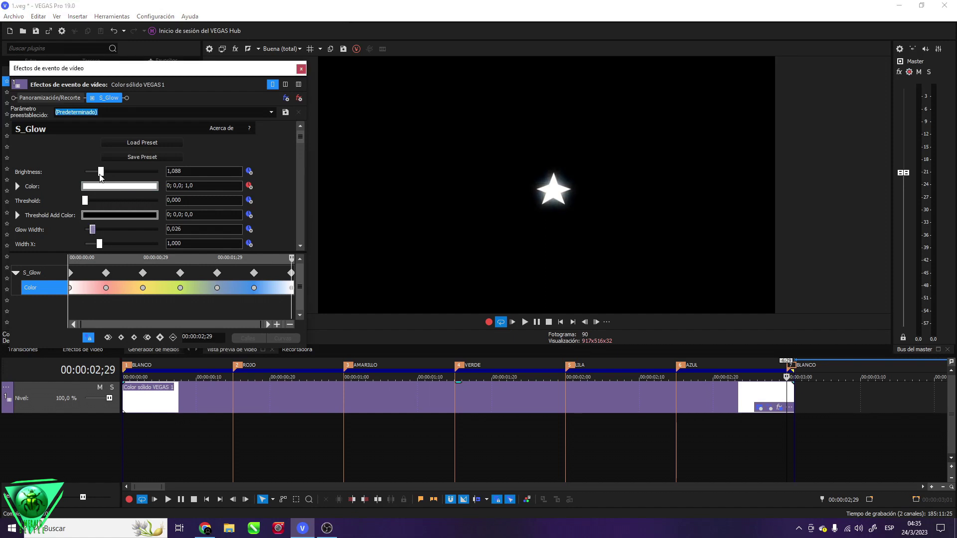
pyautogui.moveTo(105, 172); pyautogui.dragTo(107, 172)
pyautogui.click(525, 323)
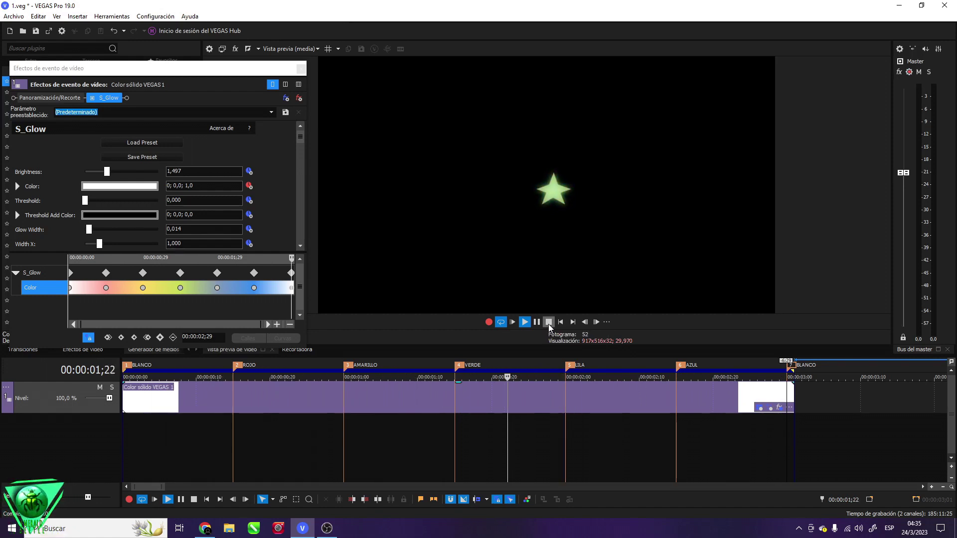
pyautogui.click(548, 324)
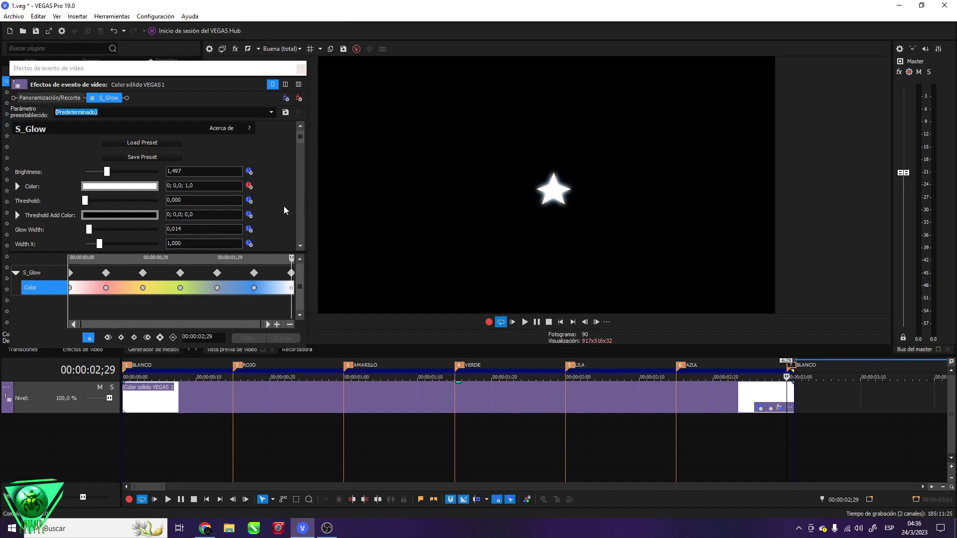
# Step: Return to the first marker and append BCC+Rays after S_Glow on the solid clip
pyautogui.click(301, 69)
pyautogui.scroll(-3, 528, 422)
pyautogui.click(126, 368)
pyautogui.scroll(3, 405, 447)
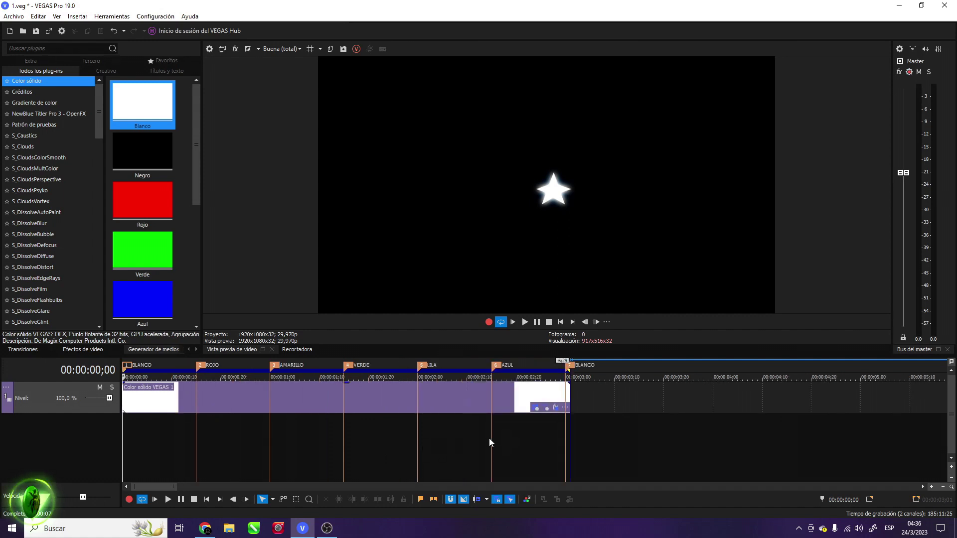
pyautogui.scroll(2, 568, 399)
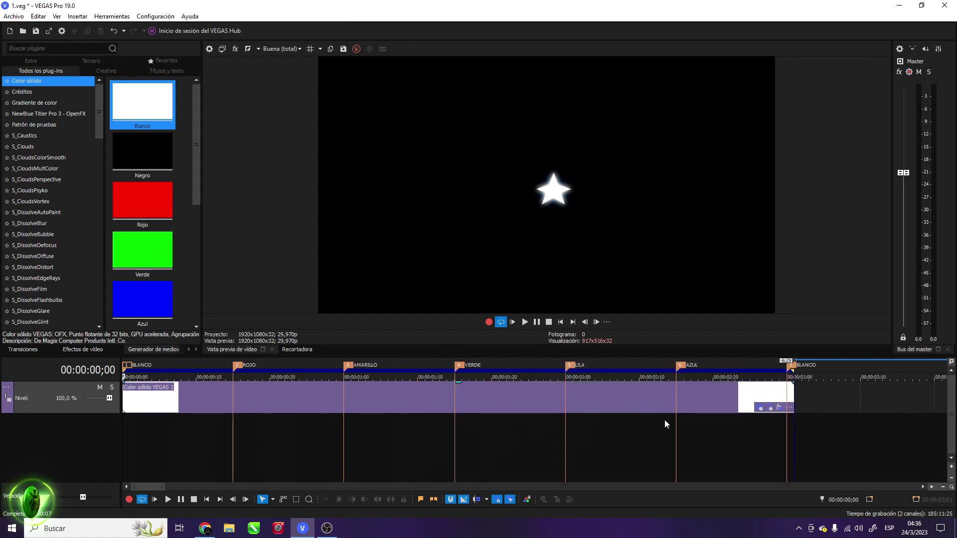
pyautogui.click(780, 408)
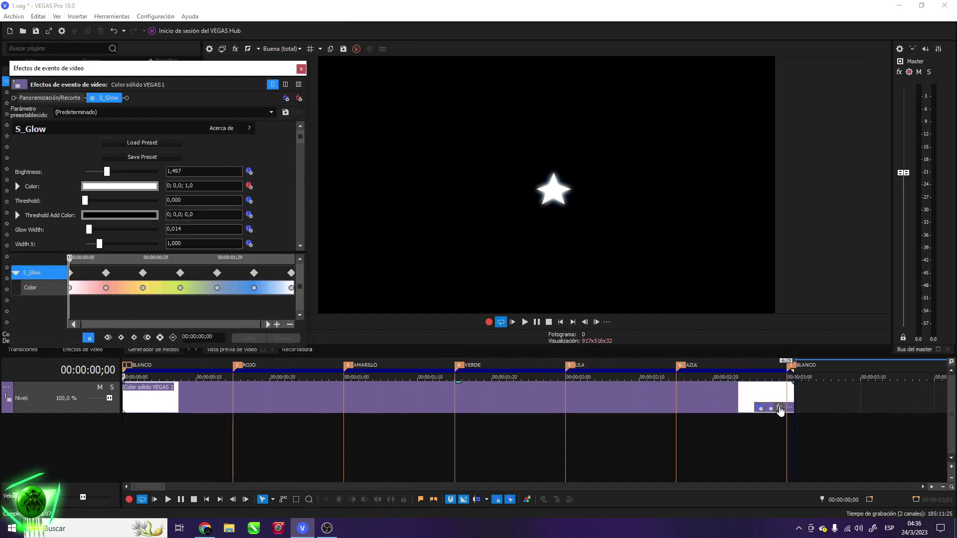
pyautogui.click(286, 99)
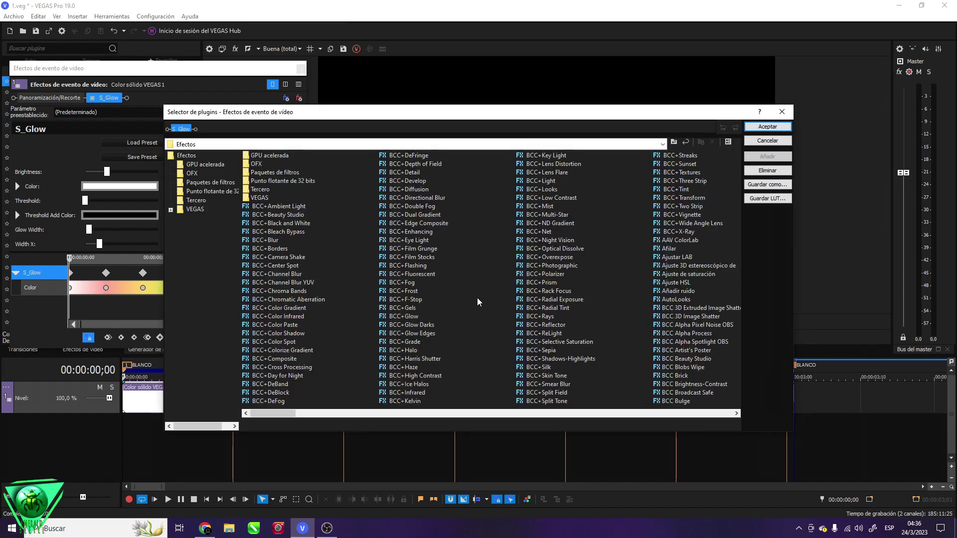
pyautogui.click(543, 317)
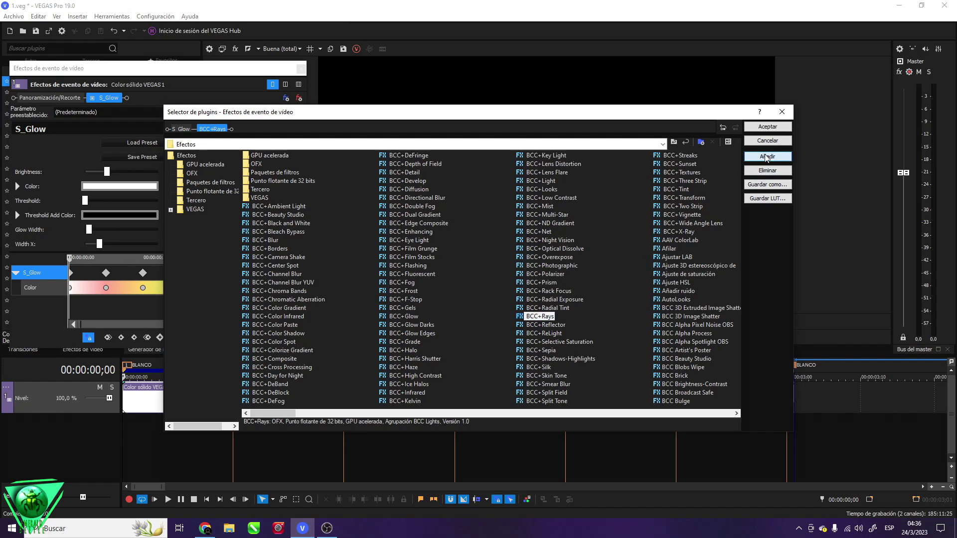
pyautogui.click(767, 127)
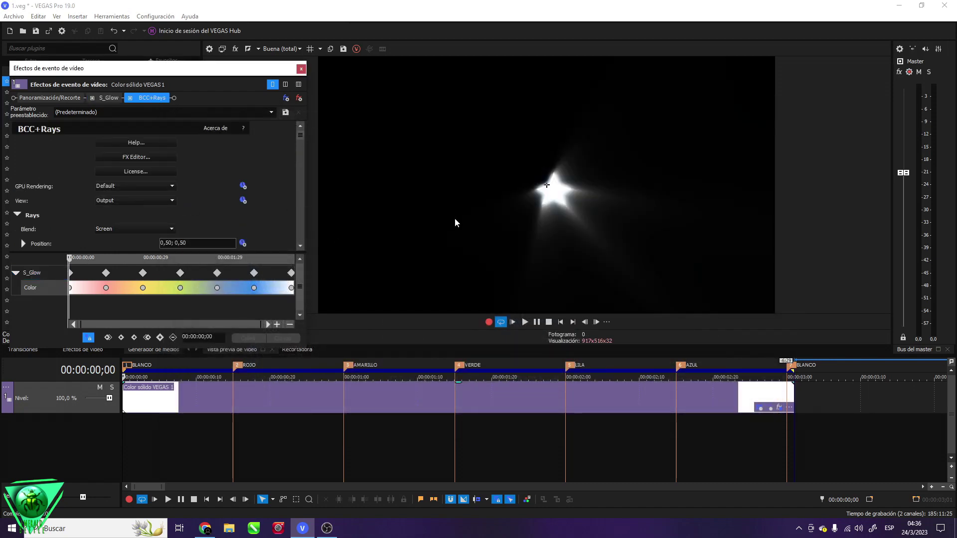
# Step: Centre the rays' light source on the star and preview the clip
pyautogui.moveTo(546, 187); pyautogui.dragTo(554, 194)
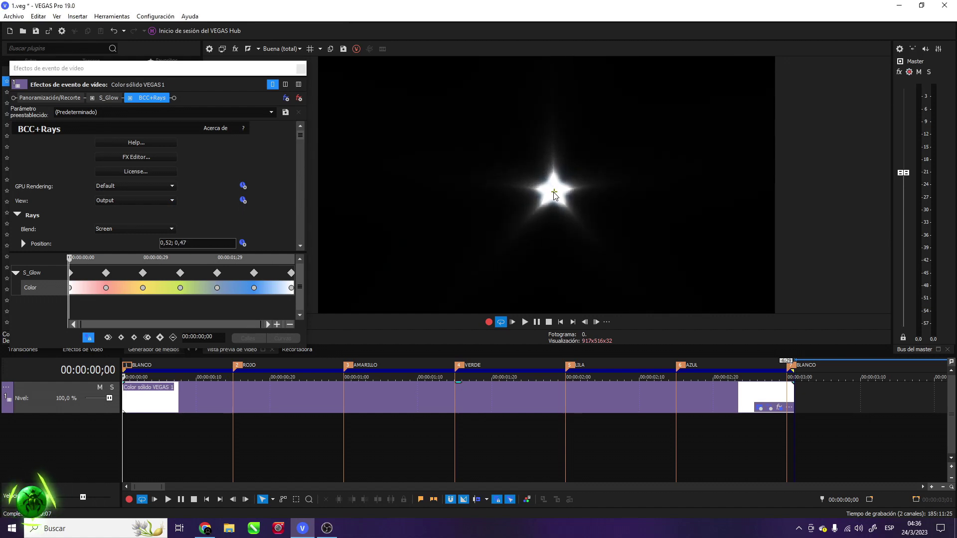
pyautogui.click(525, 322)
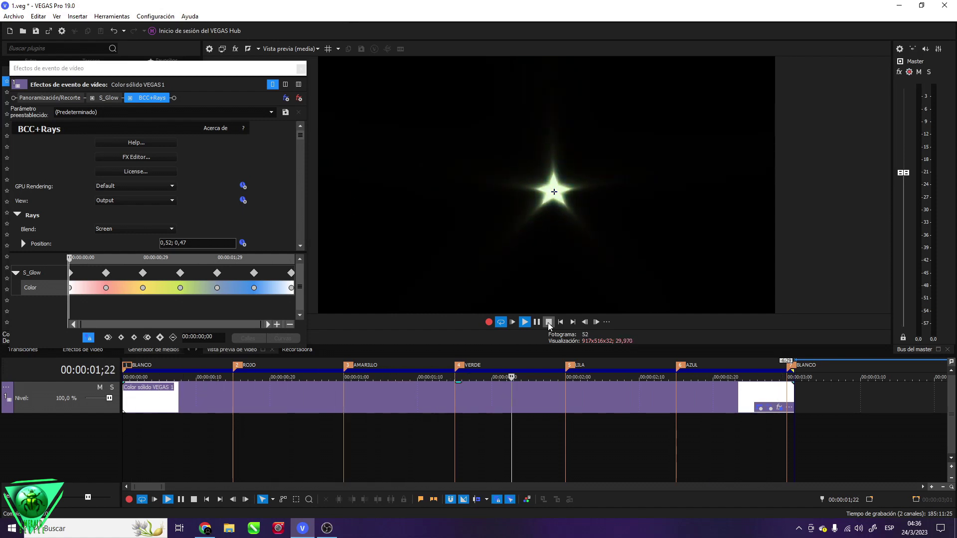
pyautogui.click(548, 322)
# Step: Enable keyframe animation for the BCC+Rays Position and show its keyframe track
pyautogui.moveTo(303, 138); pyautogui.dragTo(293, 159)
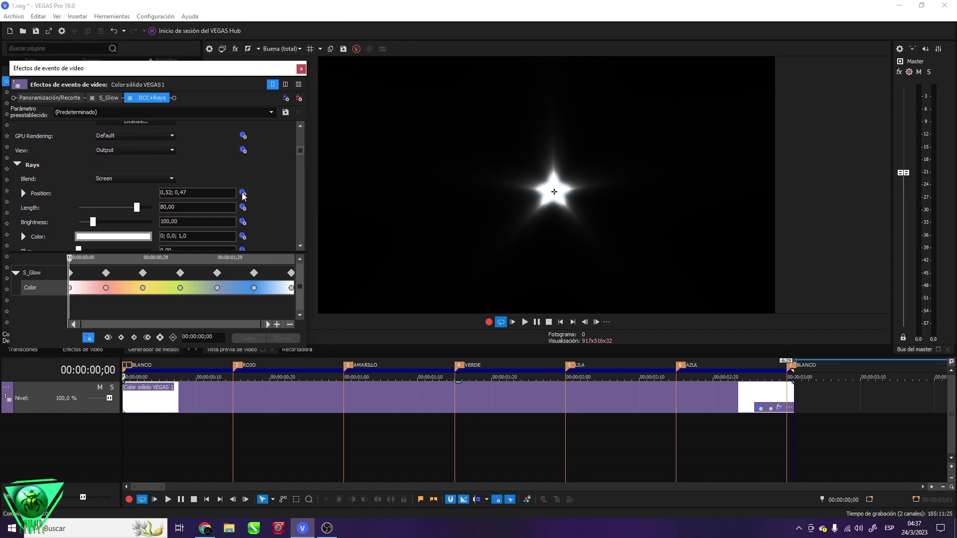
pyautogui.click(243, 193)
pyautogui.click(23, 193)
pyautogui.moveTo(301, 151); pyautogui.dragTo(301, 162)
pyautogui.click(300, 245)
pyautogui.moveTo(247, 253); pyautogui.dragTo(248, 234)
pyautogui.moveTo(298, 277); pyautogui.dragTo(298, 299)
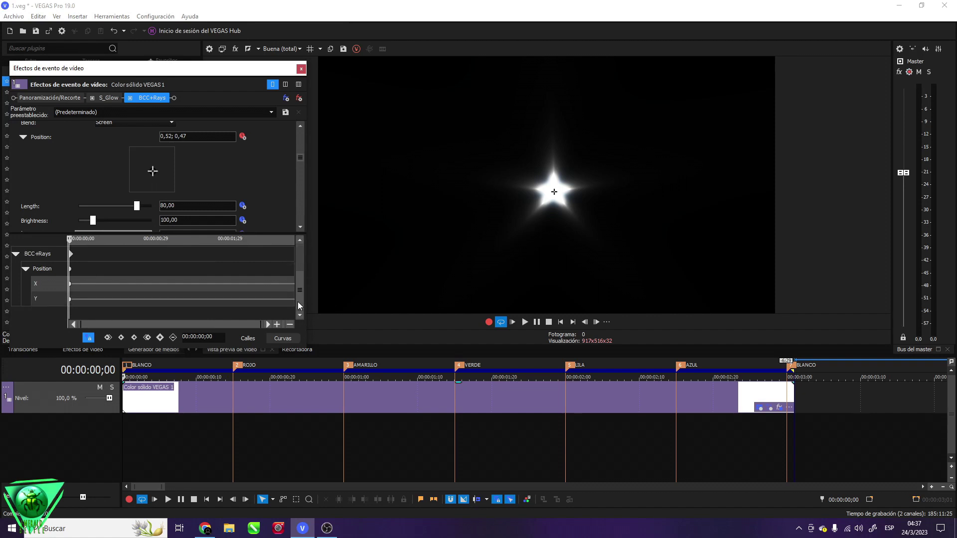
pyautogui.click(94, 268)
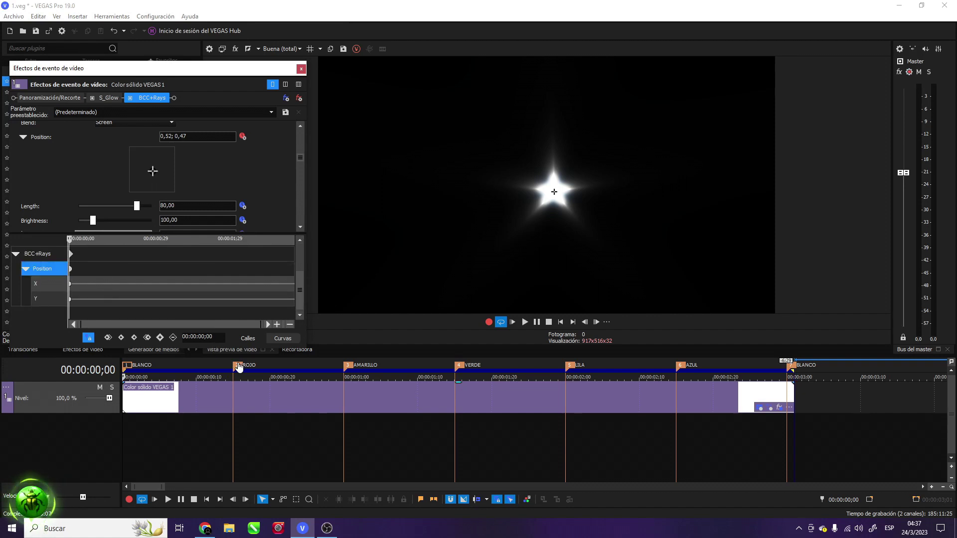
# Step: Shift the rays' source at the ROJO and AMARILLO markers, stepping through VERDE, LILA, AZUL, BLANCO
pyautogui.click(238, 366)
pyautogui.click(160, 338)
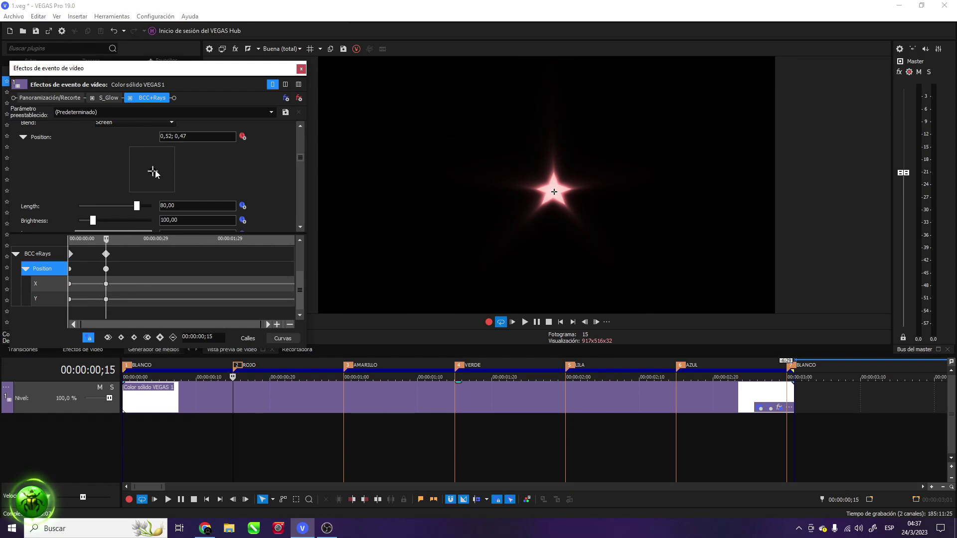
pyautogui.moveTo(157, 170); pyautogui.dragTo(153, 169)
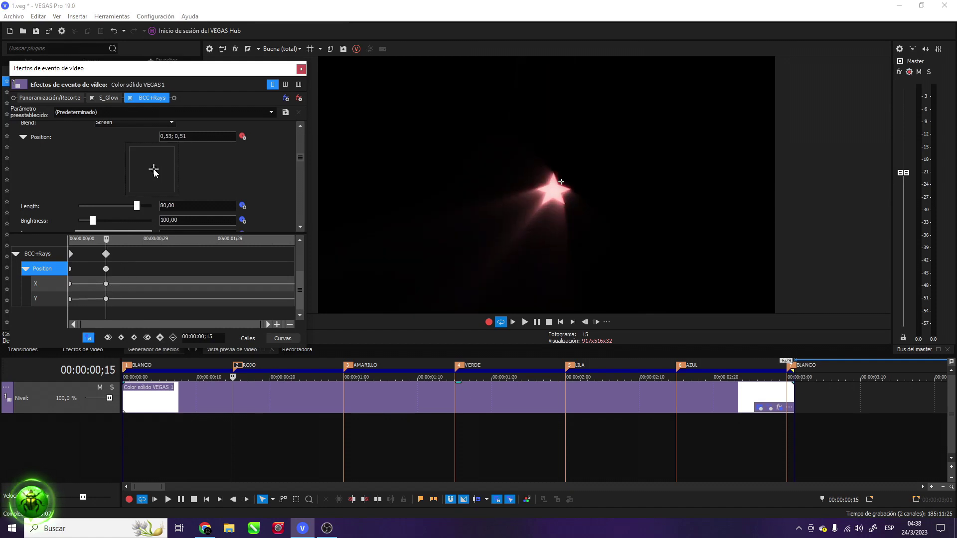
pyautogui.click(346, 366)
pyautogui.moveTo(154, 171); pyautogui.dragTo(154, 173)
pyautogui.click(453, 374)
pyautogui.click(570, 369)
pyautogui.click(681, 368)
pyautogui.click(792, 367)
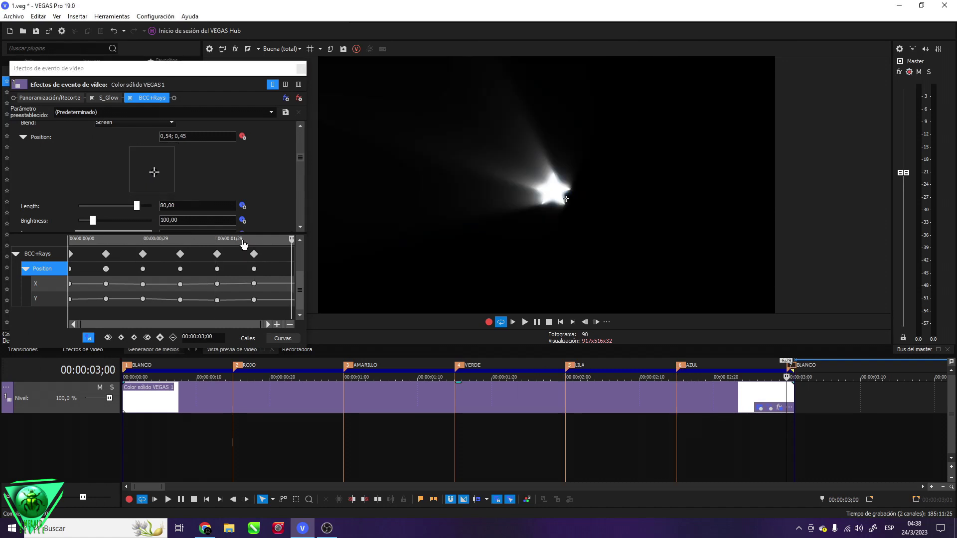
# Step: Copy the starting Position keyframe and paste it at 00:00:03;00
pyautogui.rightClick(71, 270)
pyautogui.click(108, 298)
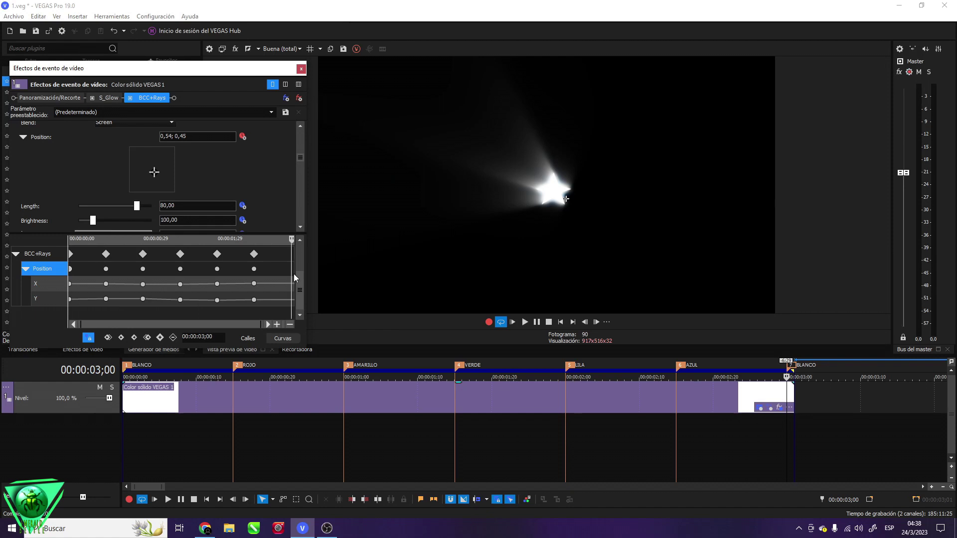
pyautogui.hotkey('ctrl', 'v')
# Step: Play the animation from the start, then delete the last Position keyframe
pyautogui.click(127, 366)
pyautogui.click(513, 322)
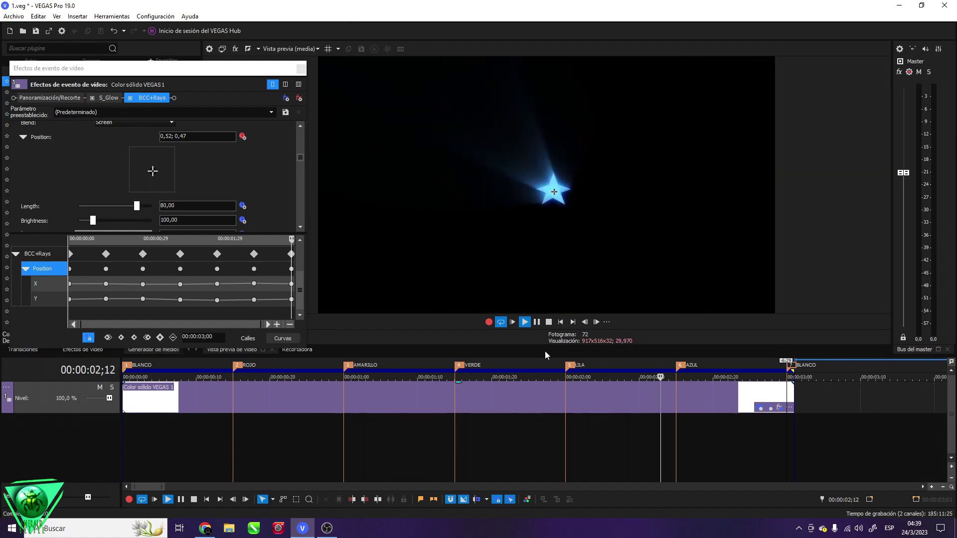
pyautogui.click(548, 322)
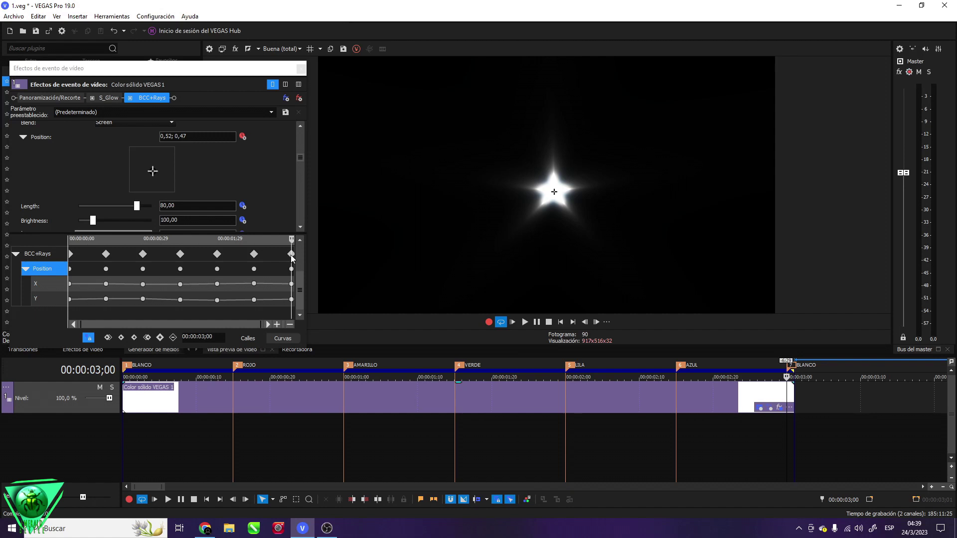
pyautogui.click(292, 269)
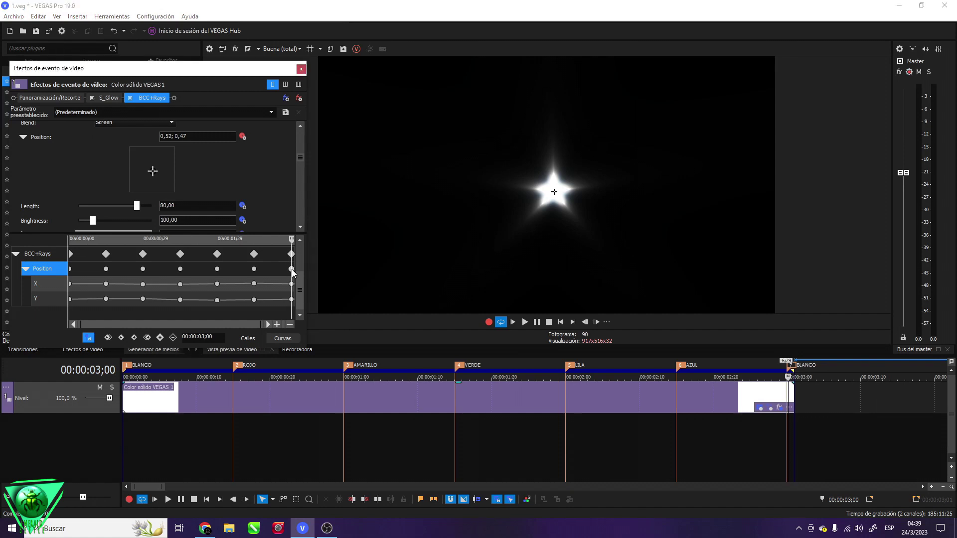
pyautogui.click(173, 338)
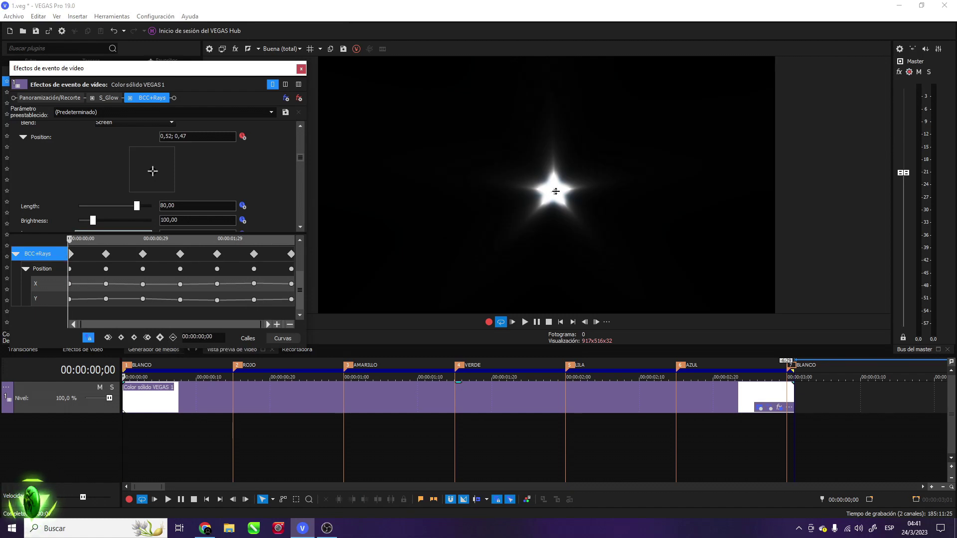
# Step: At 00:00:03;00, centre the rays on the star and replay the animation
pyautogui.click(291, 254)
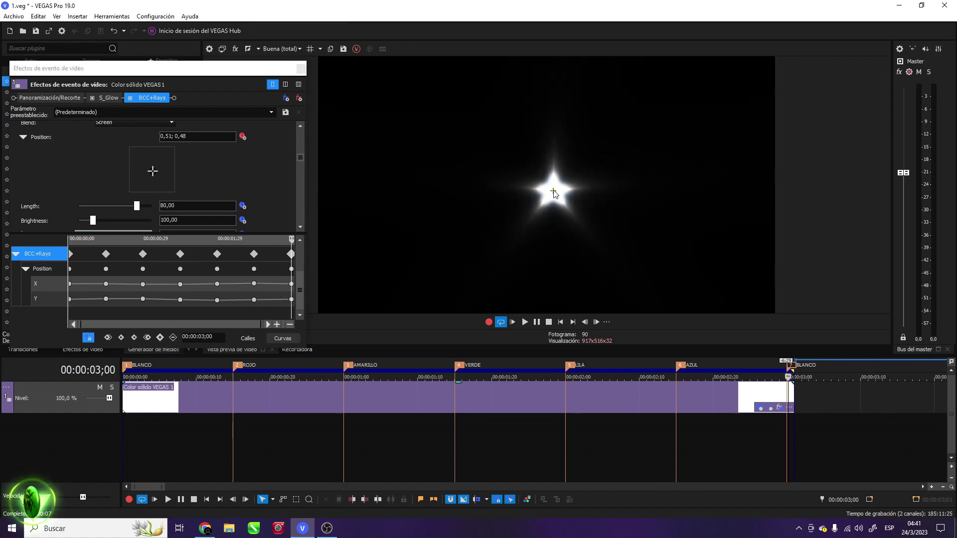
pyautogui.click(69, 254)
pyautogui.click(292, 255)
pyautogui.click(552, 191)
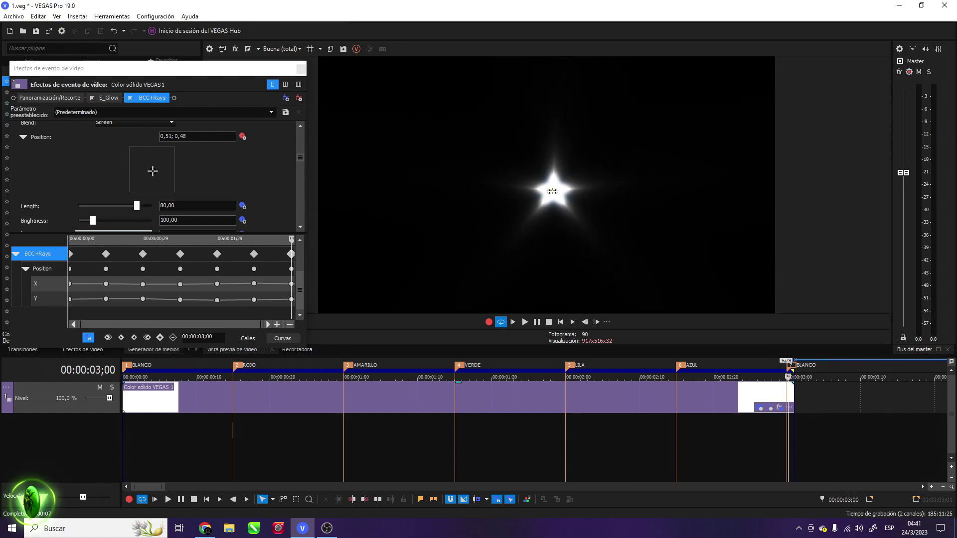
pyautogui.click(70, 254)
pyautogui.press('space')
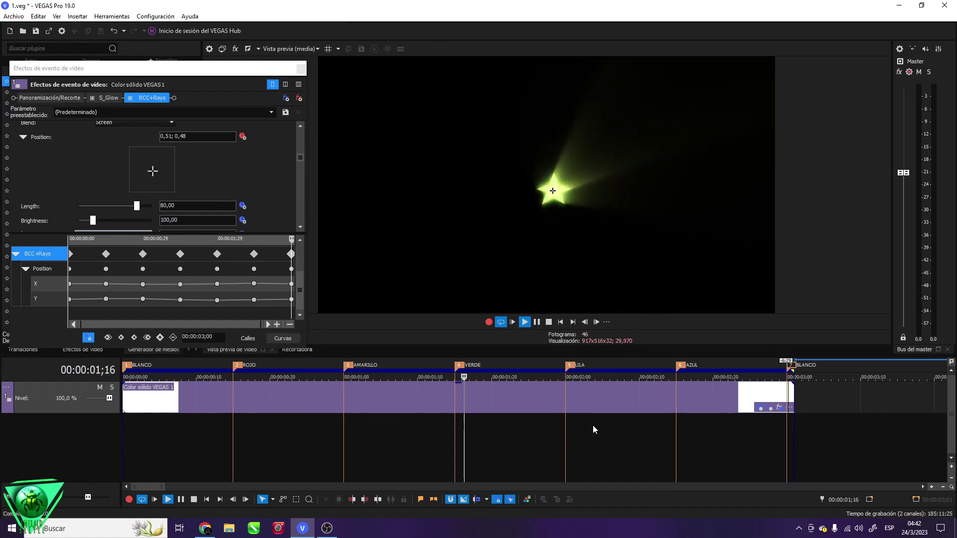
pyautogui.press('space')
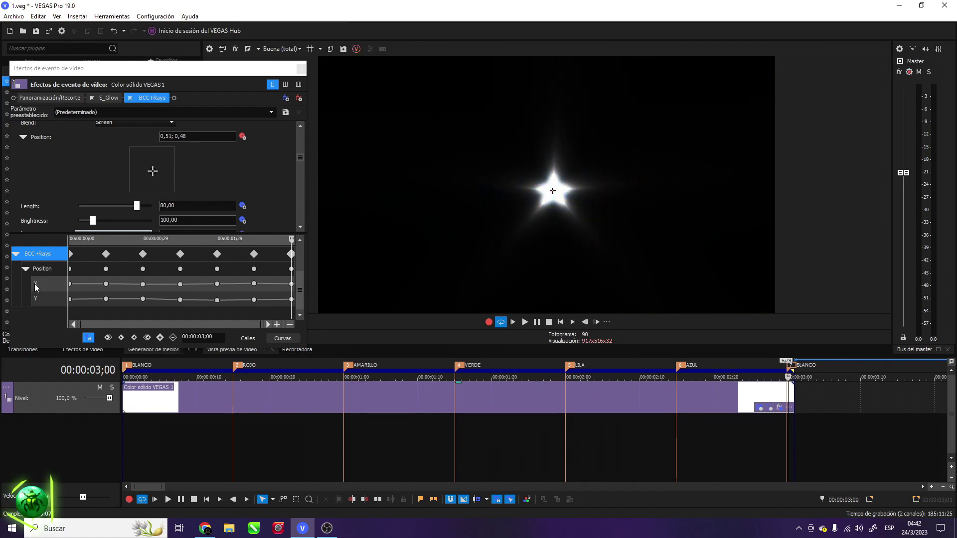
pyautogui.moveTo(302, 159); pyautogui.dragTo(301, 134)
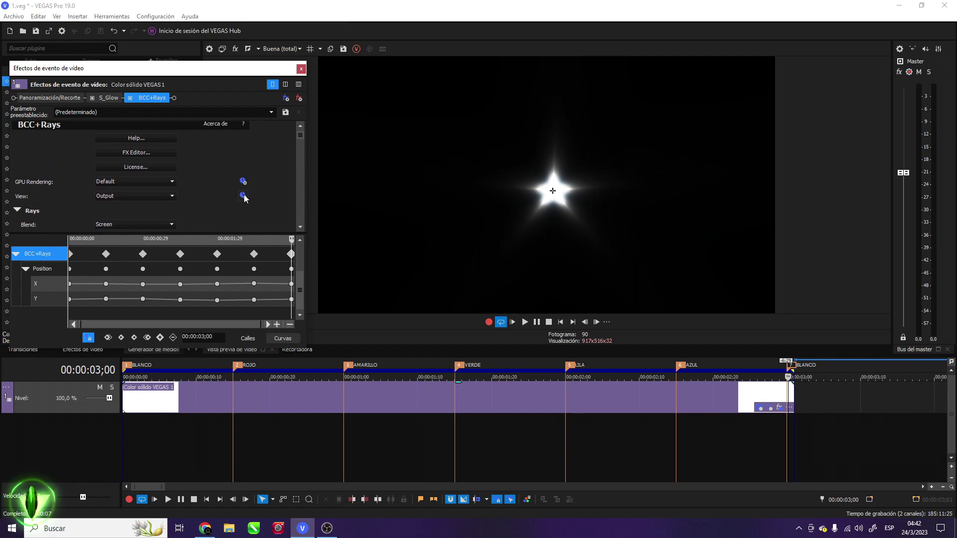
# Step: Append Wave after BCC+Rays on the star clip, enlarge its settings, and play it back
pyautogui.click(286, 98)
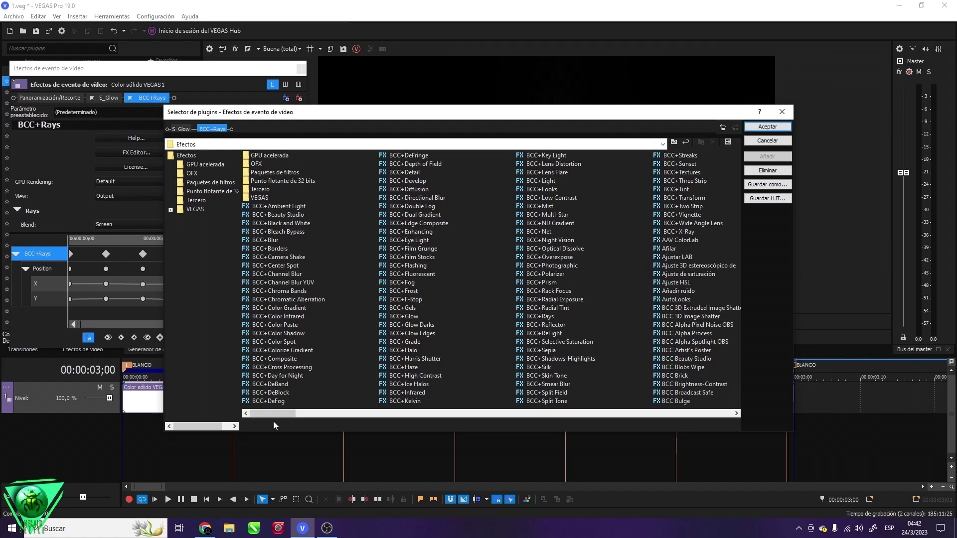
pyautogui.moveTo(266, 411); pyautogui.dragTo(745, 395)
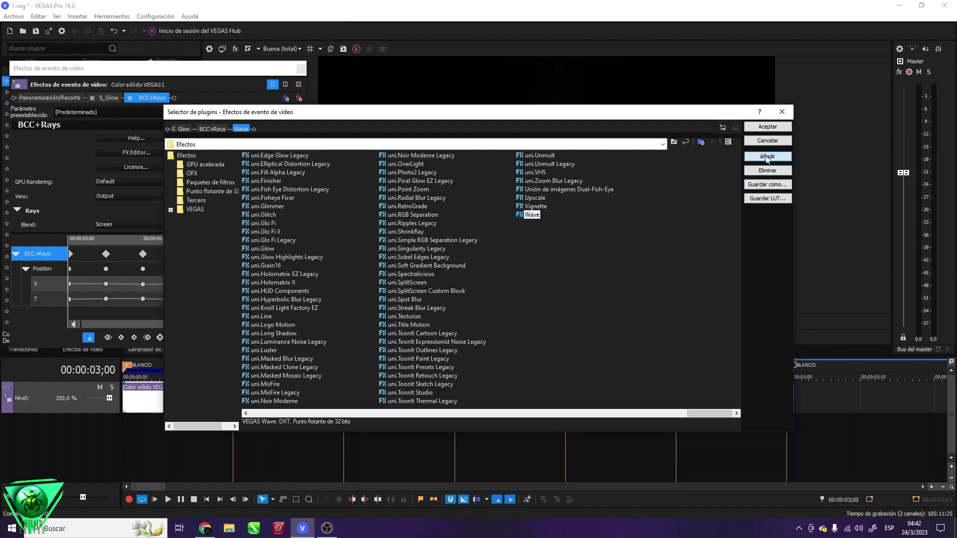
pyautogui.click(766, 127)
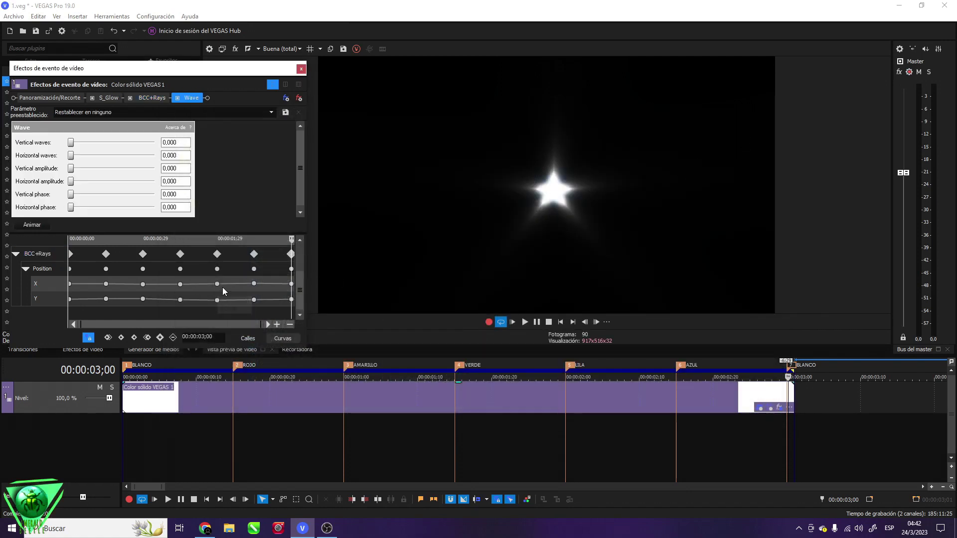
pyautogui.moveTo(299, 142); pyautogui.dragTo(301, 162)
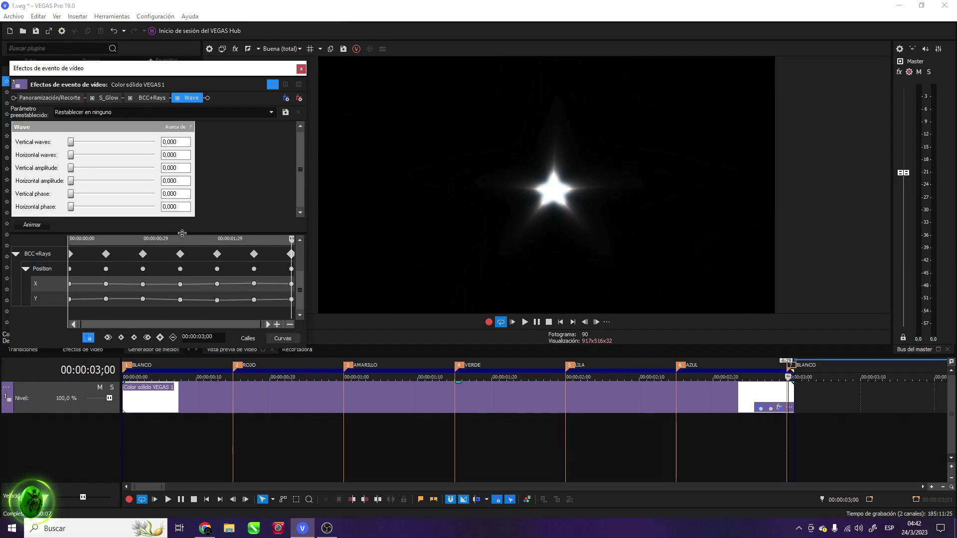
pyautogui.moveTo(181, 233); pyautogui.dragTo(181, 279)
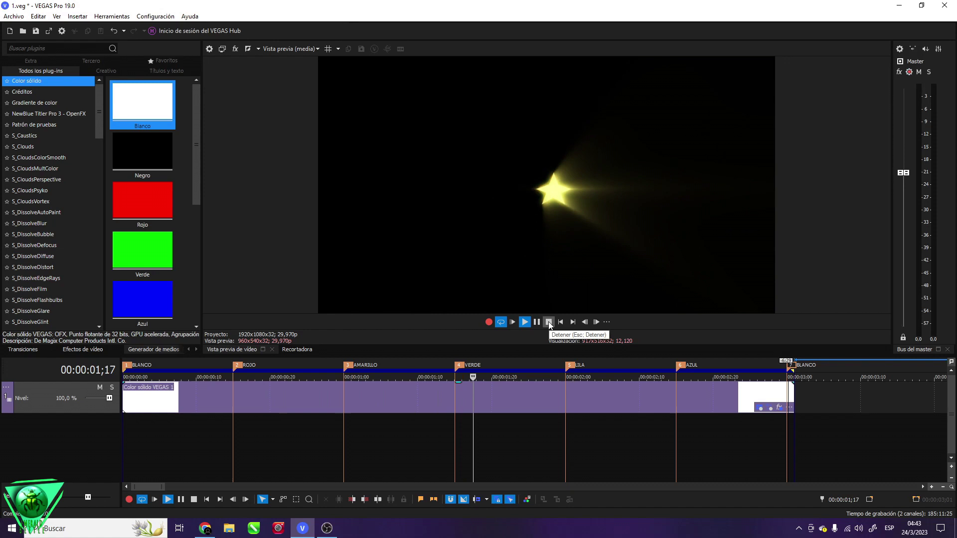
pyautogui.click(549, 322)
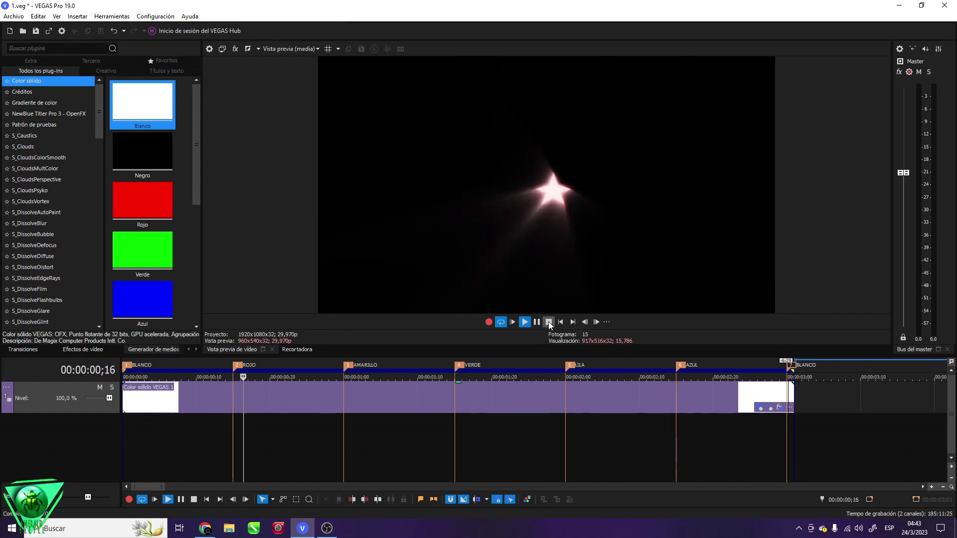